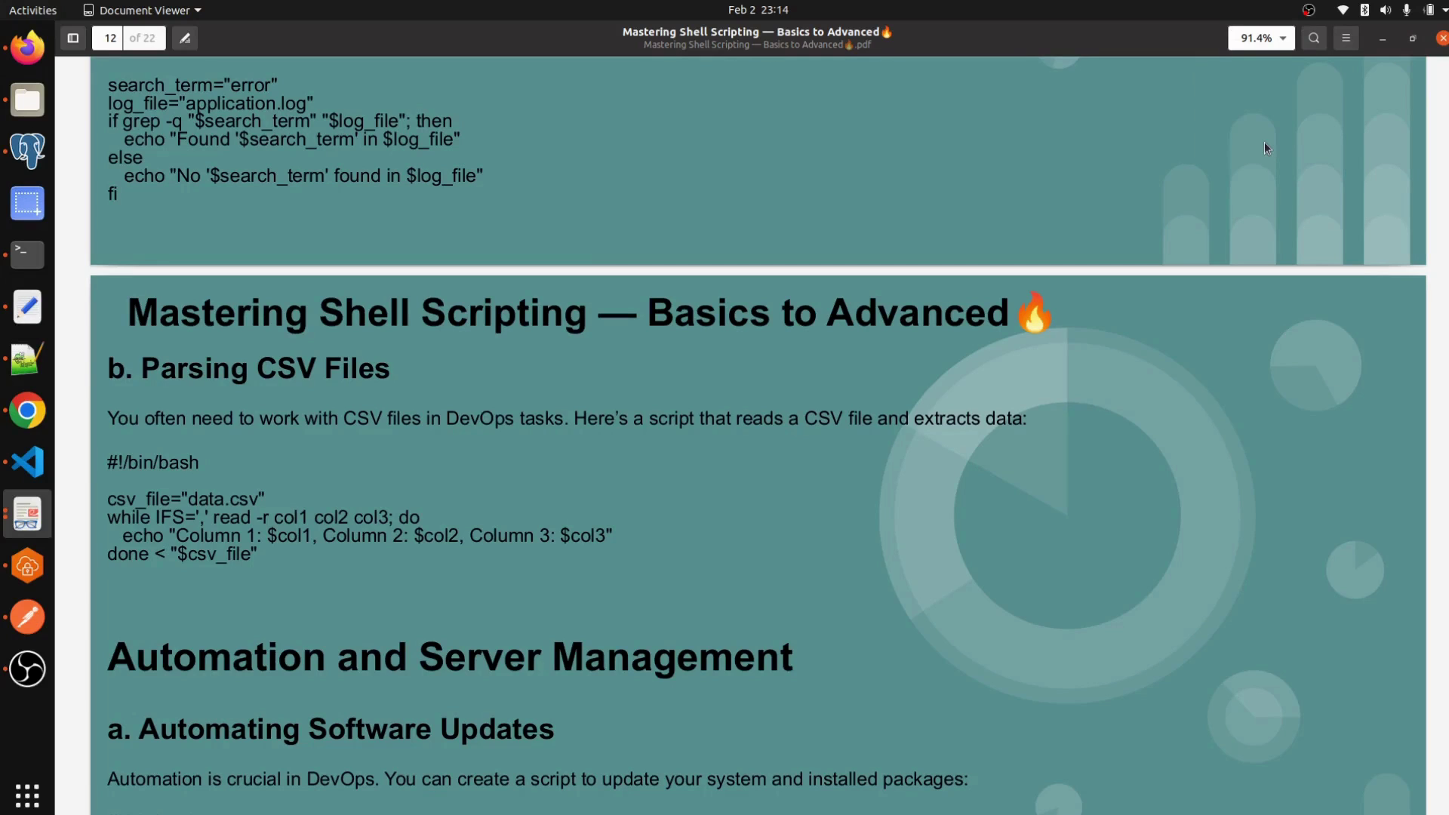
scroll(1266, 141, "up", 3)
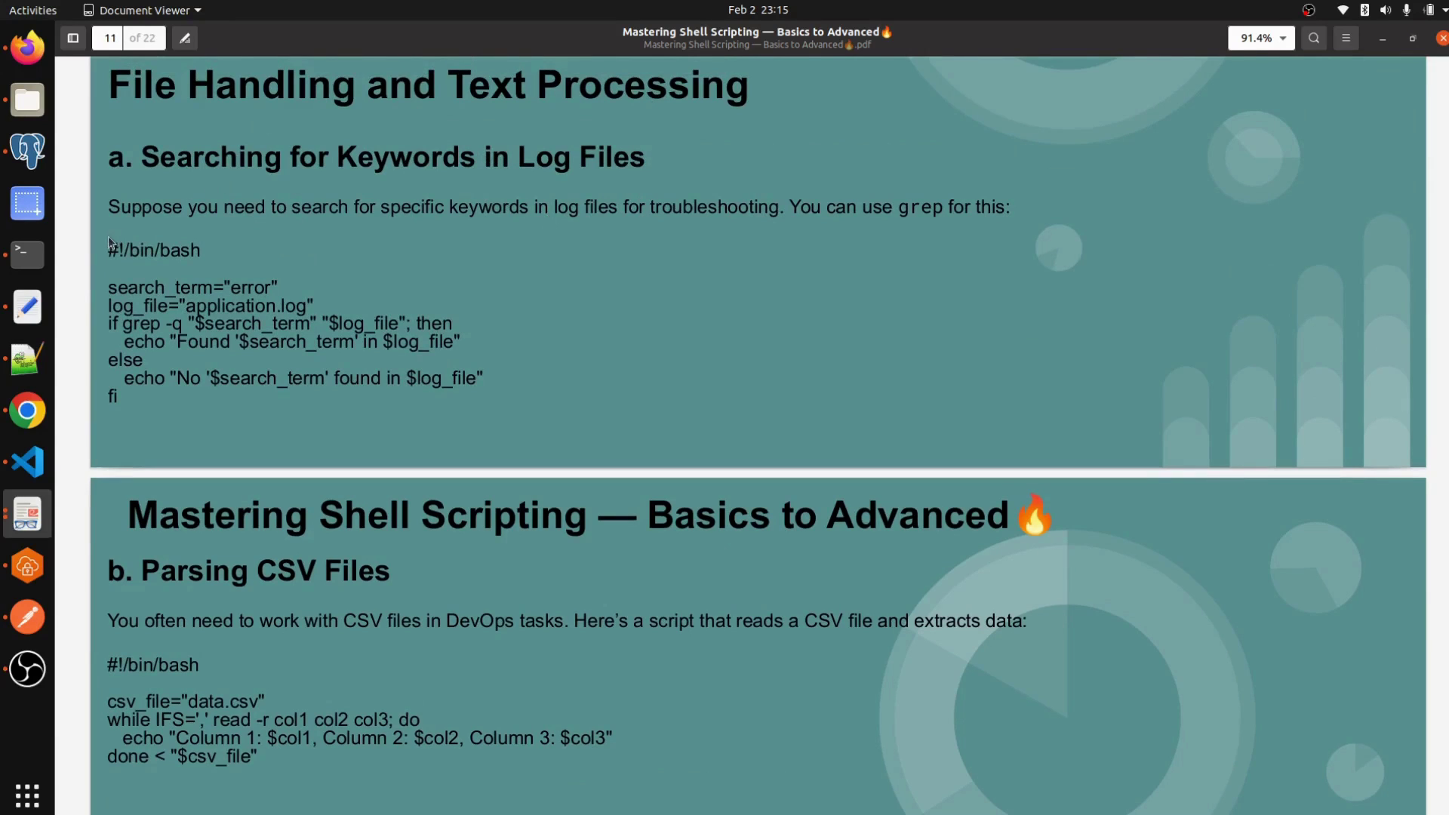
scroll(571, 364, "down", 1)
scroll(573, 365, "down", 3)
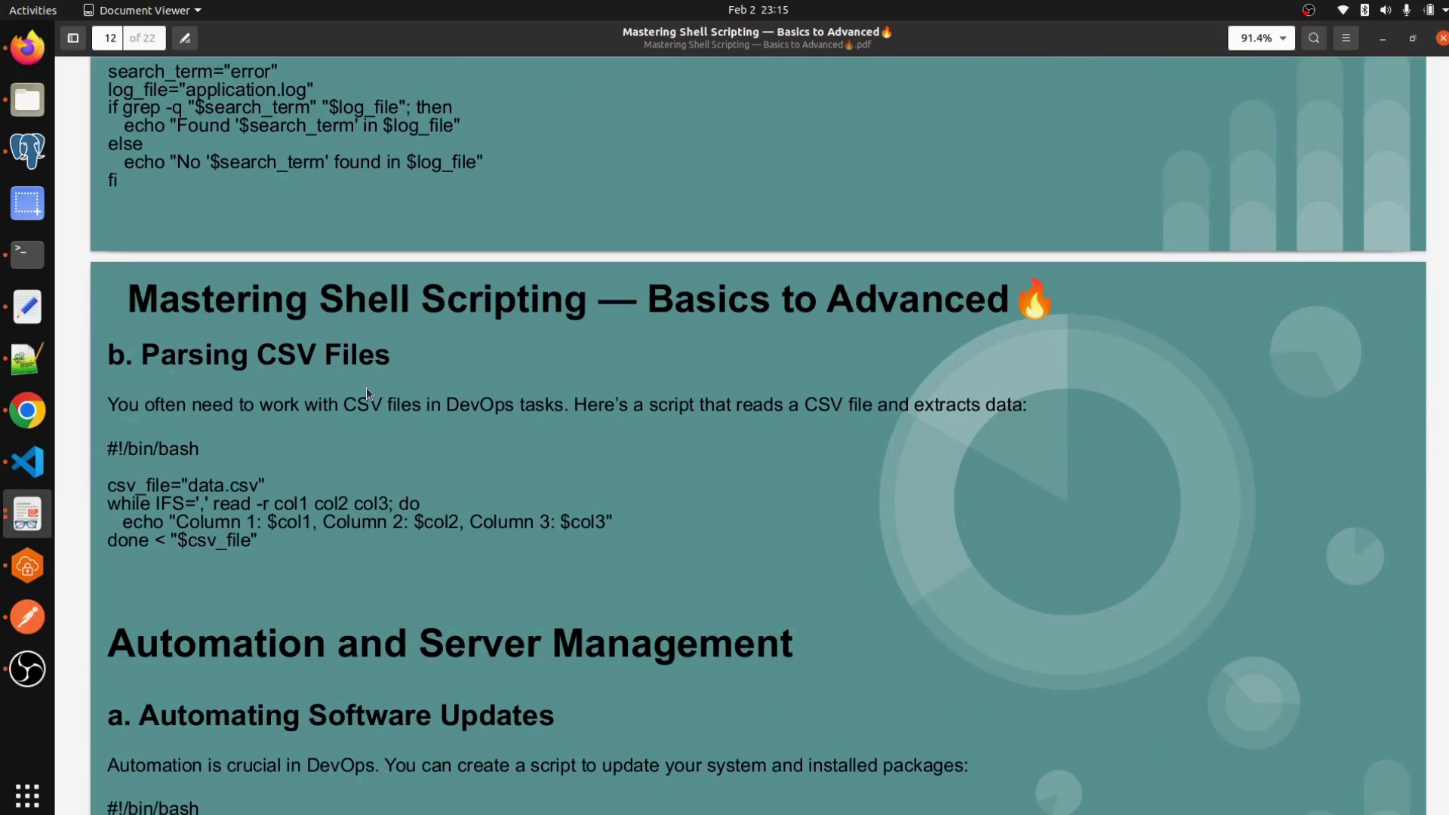
Check the three name-and-number rows in data.csv, then return to the empty search.sh editor.
left_click(27, 461)
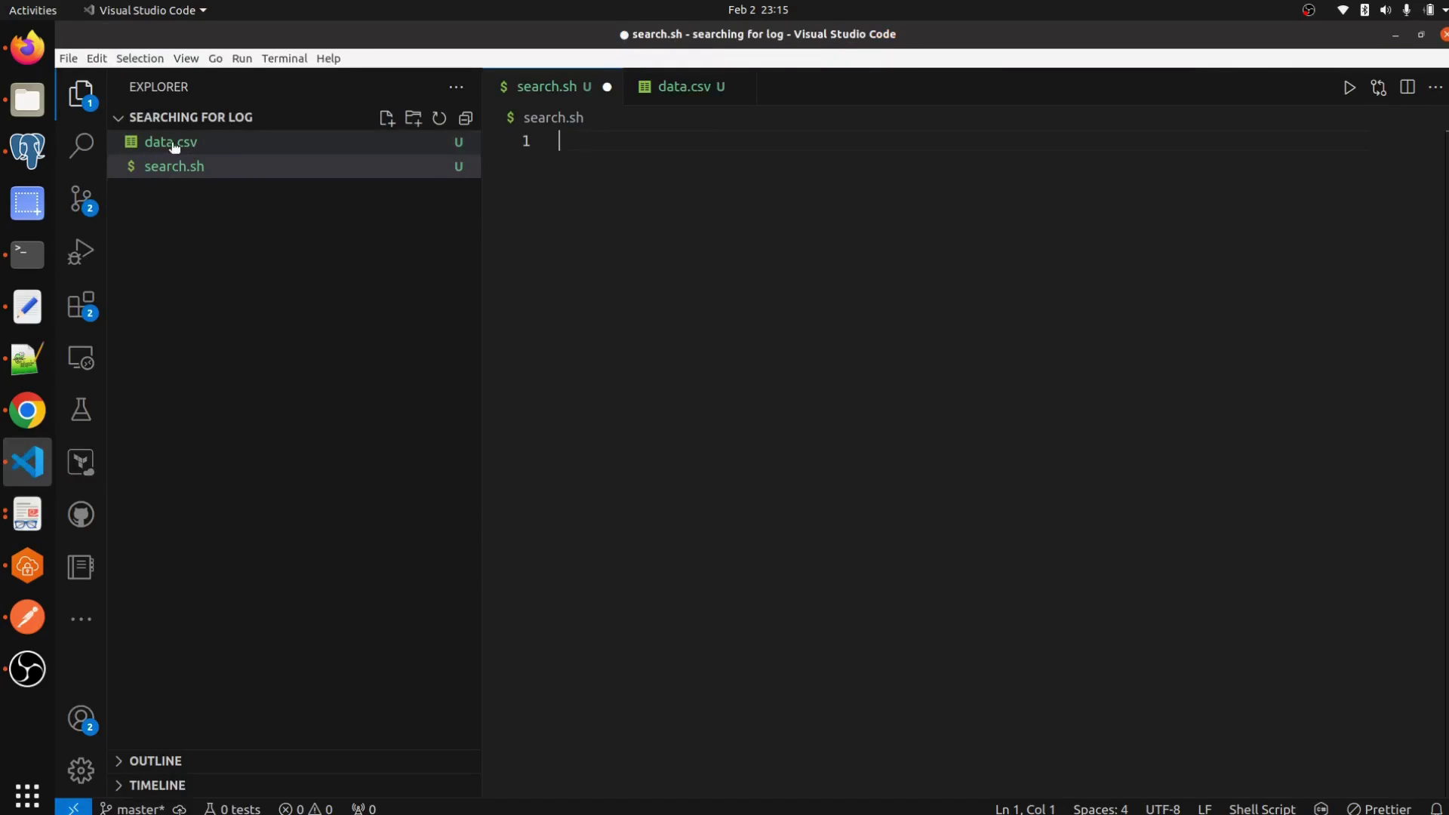
left_click(215, 143)
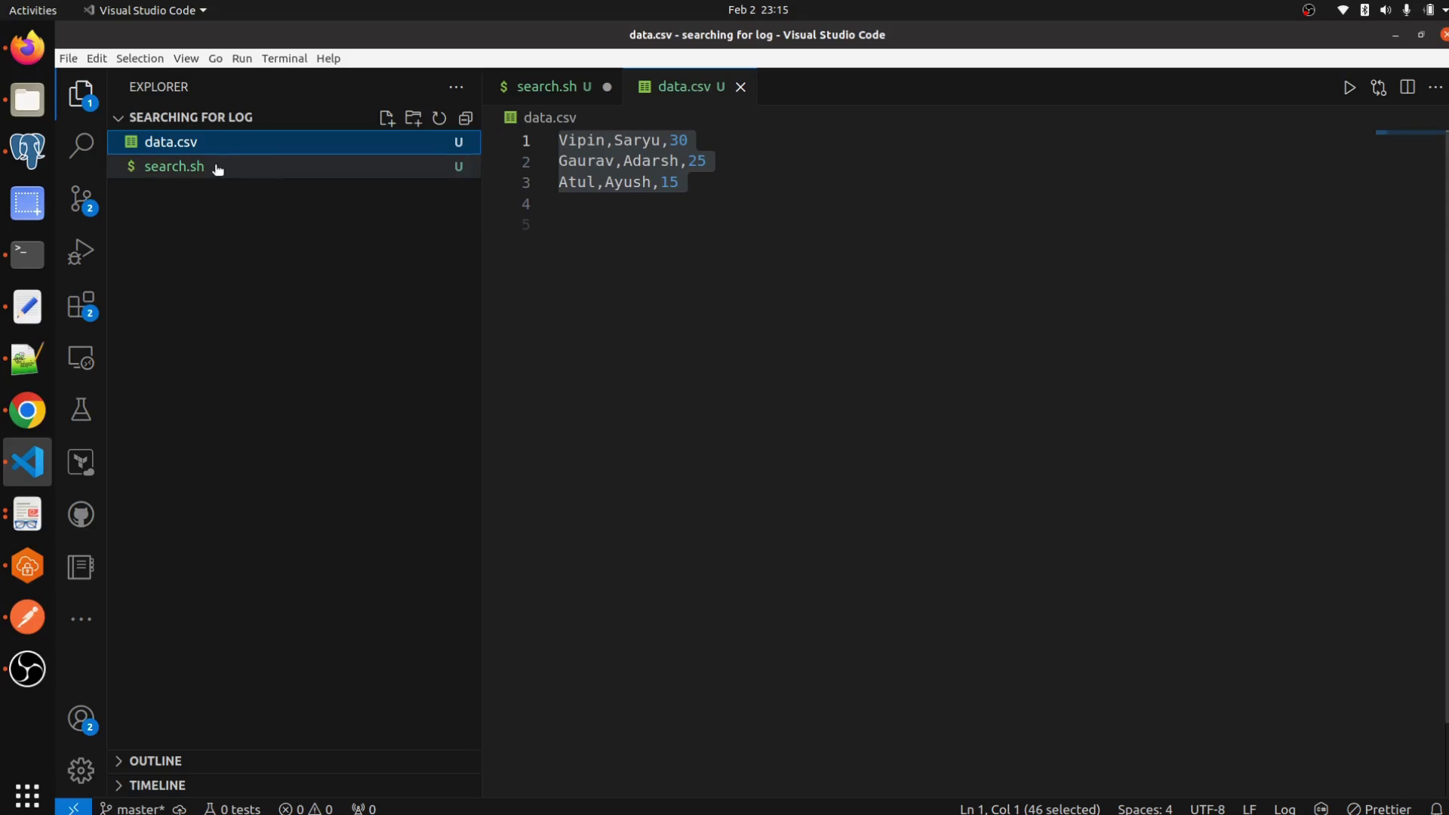
left_click(215, 167)
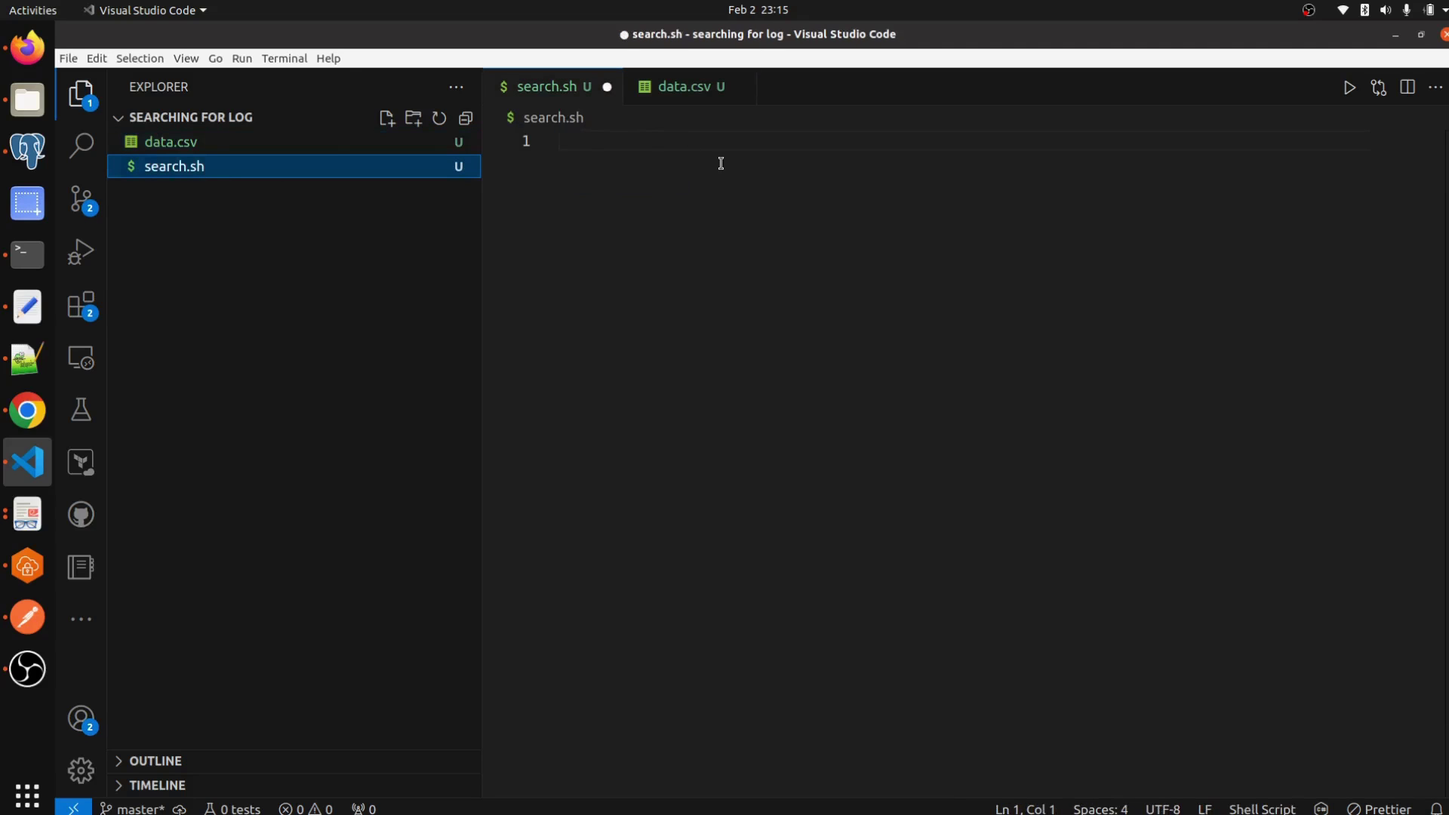
left_click(297, 149)
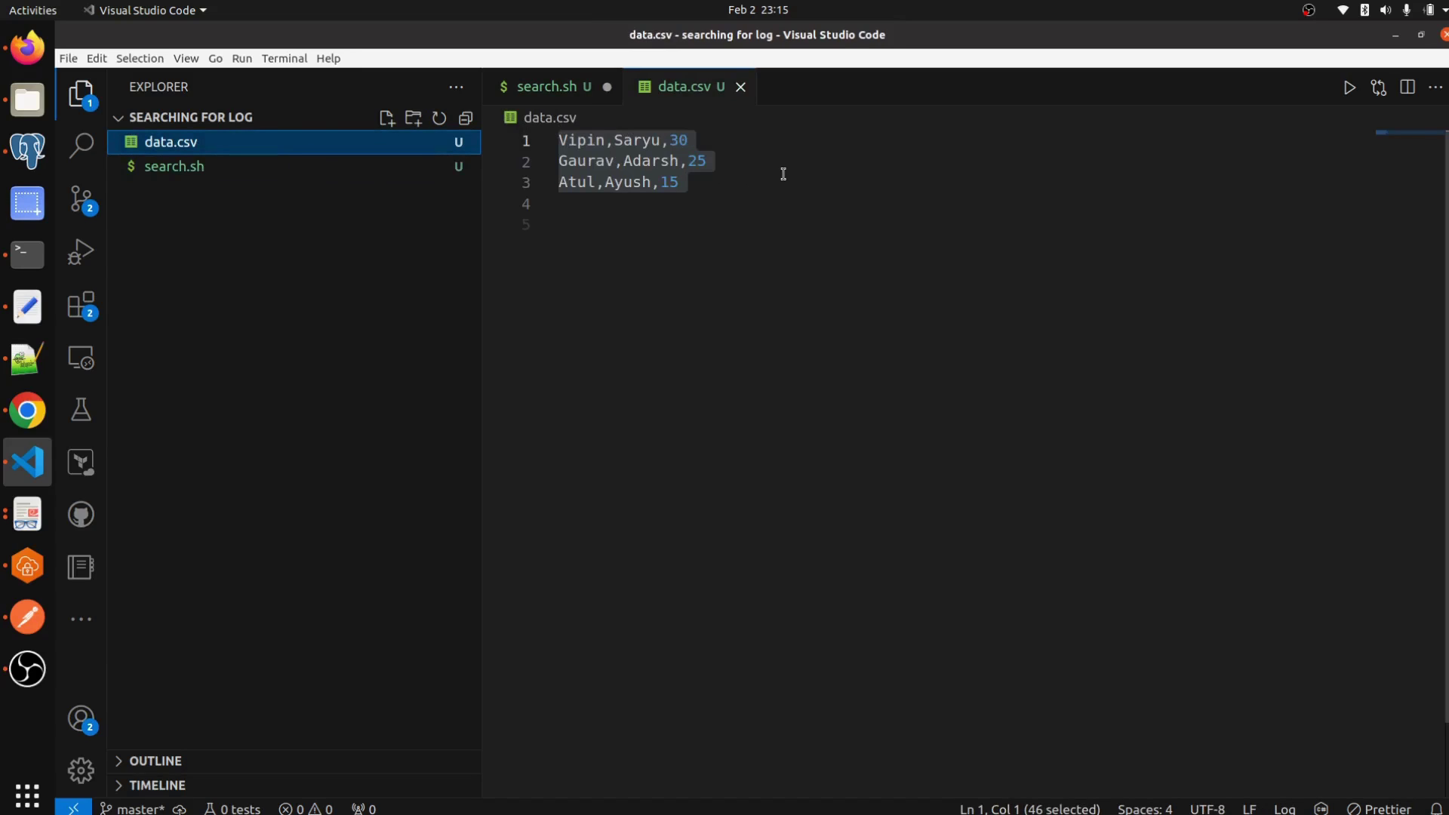
left_click(285, 176)
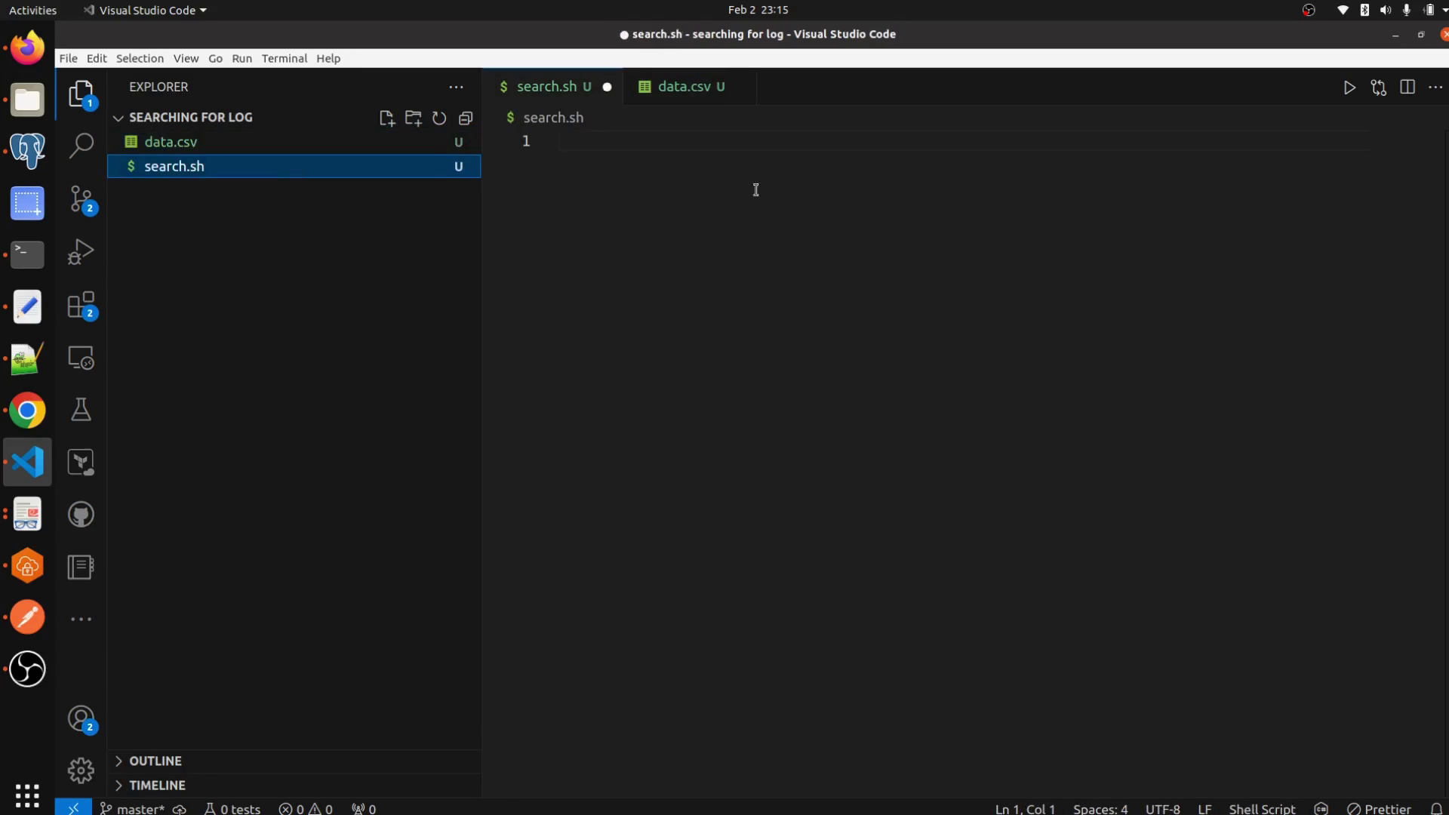
left_click(613, 171)
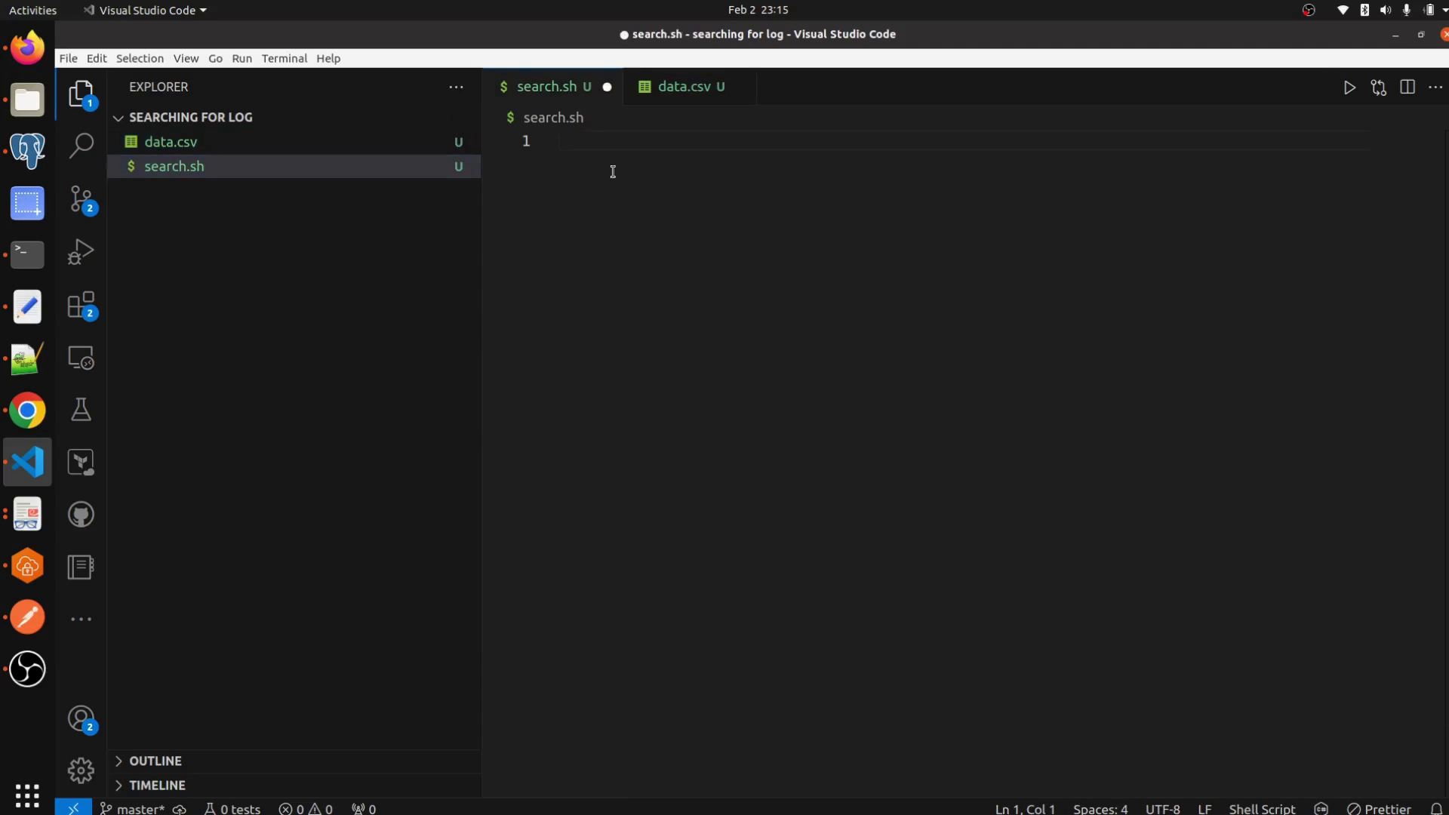
type("#!")
type("/bin")
type("/bash")
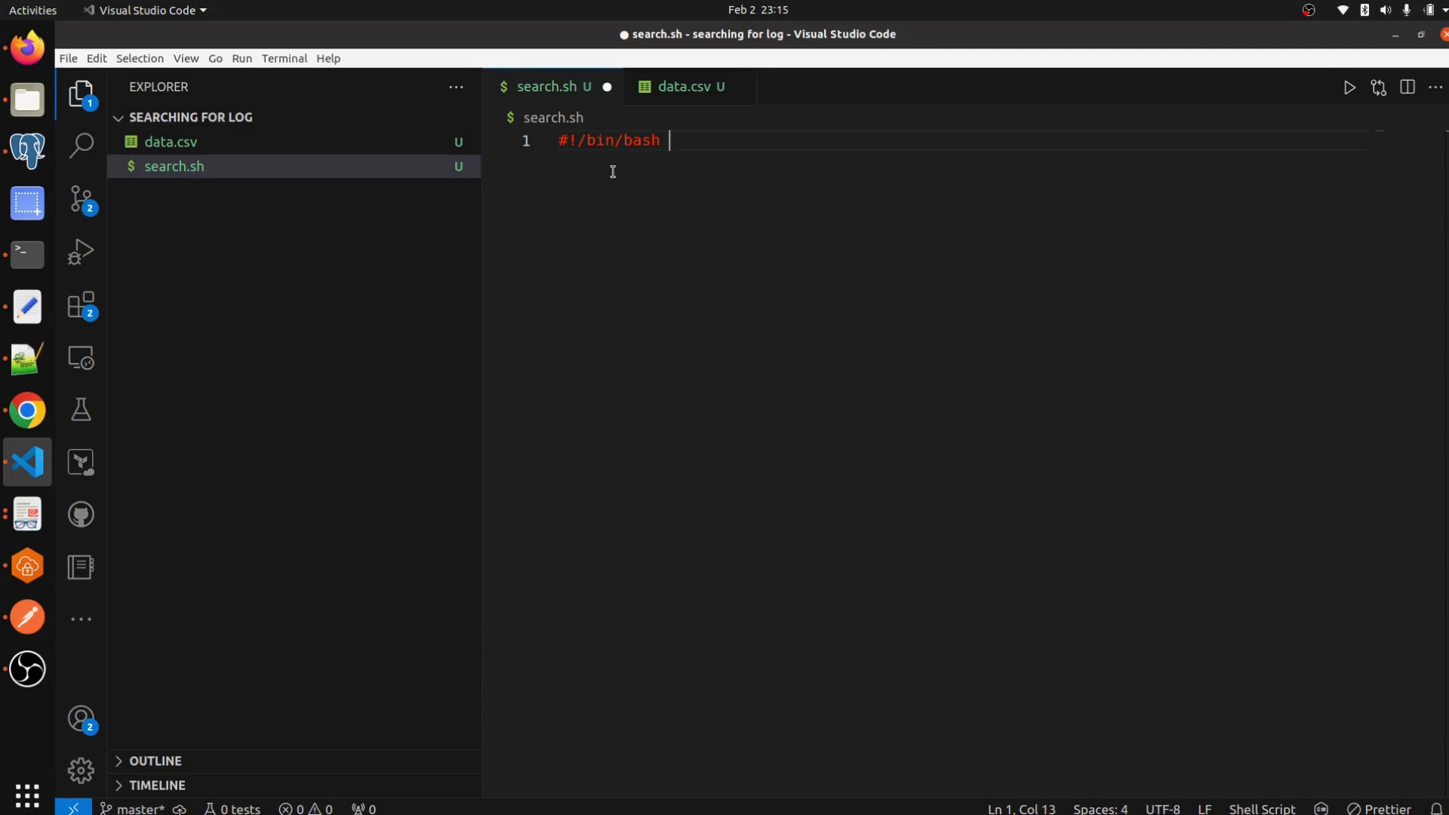
Write the #!/bin/bash shebang and the csv_file="data.csv" line, followed by a blank line.
key("Return")
key("Return")
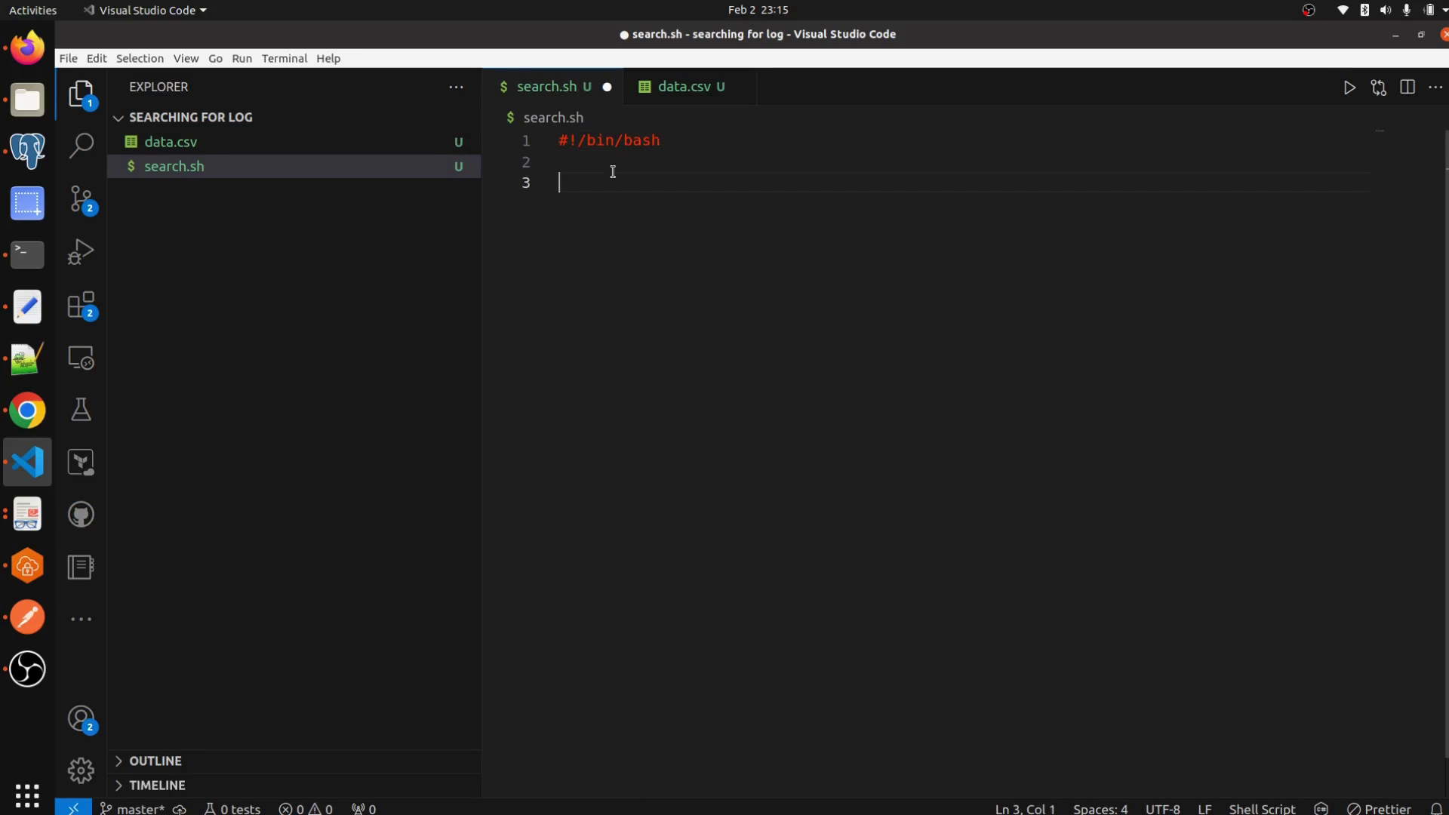
type("cs")
type("v_f")
type("ile=")
type("\"")
type("dat")
type("a.")
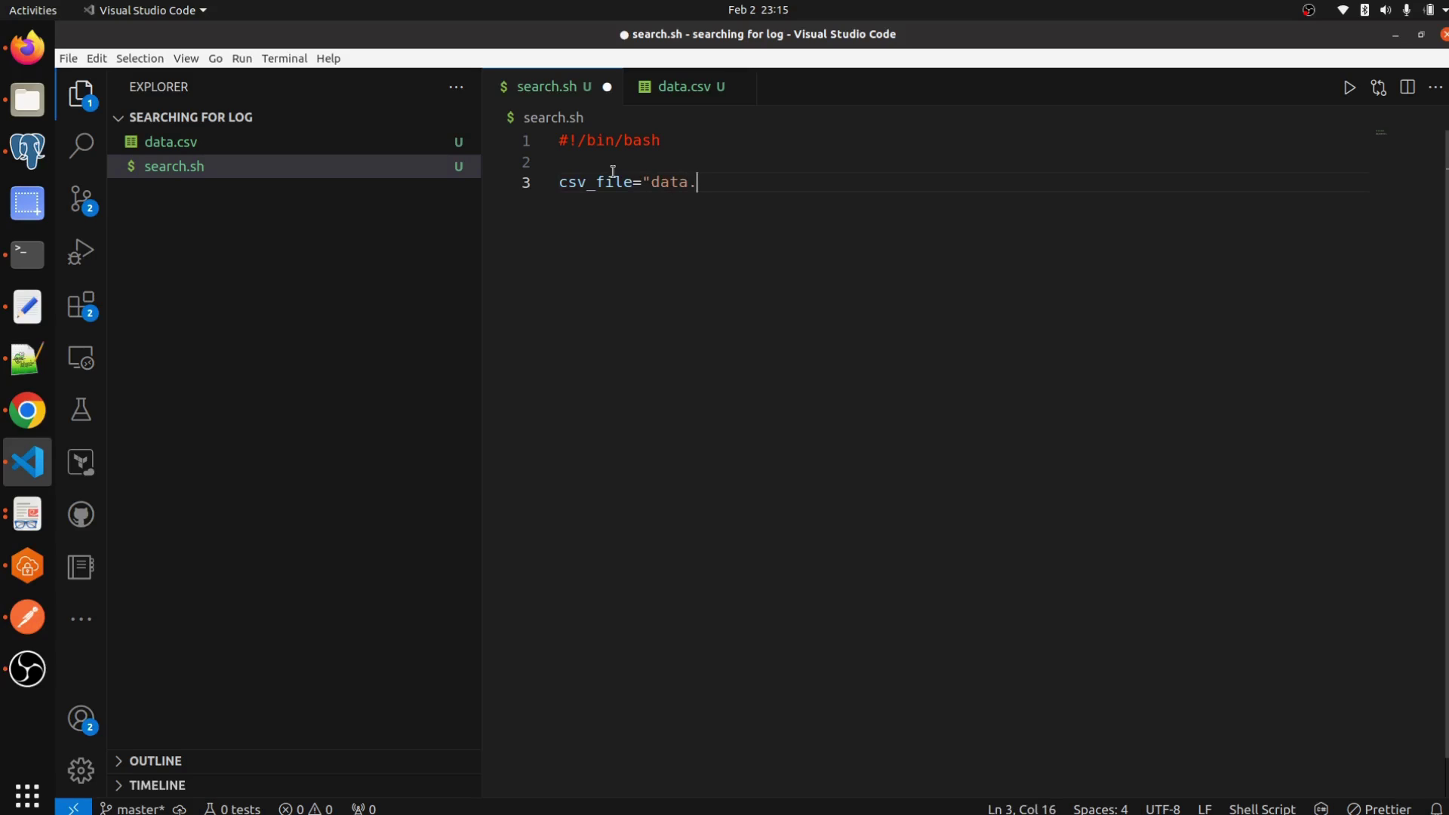
type("csv\"")
key("Return")
key("Return")
type("wh")
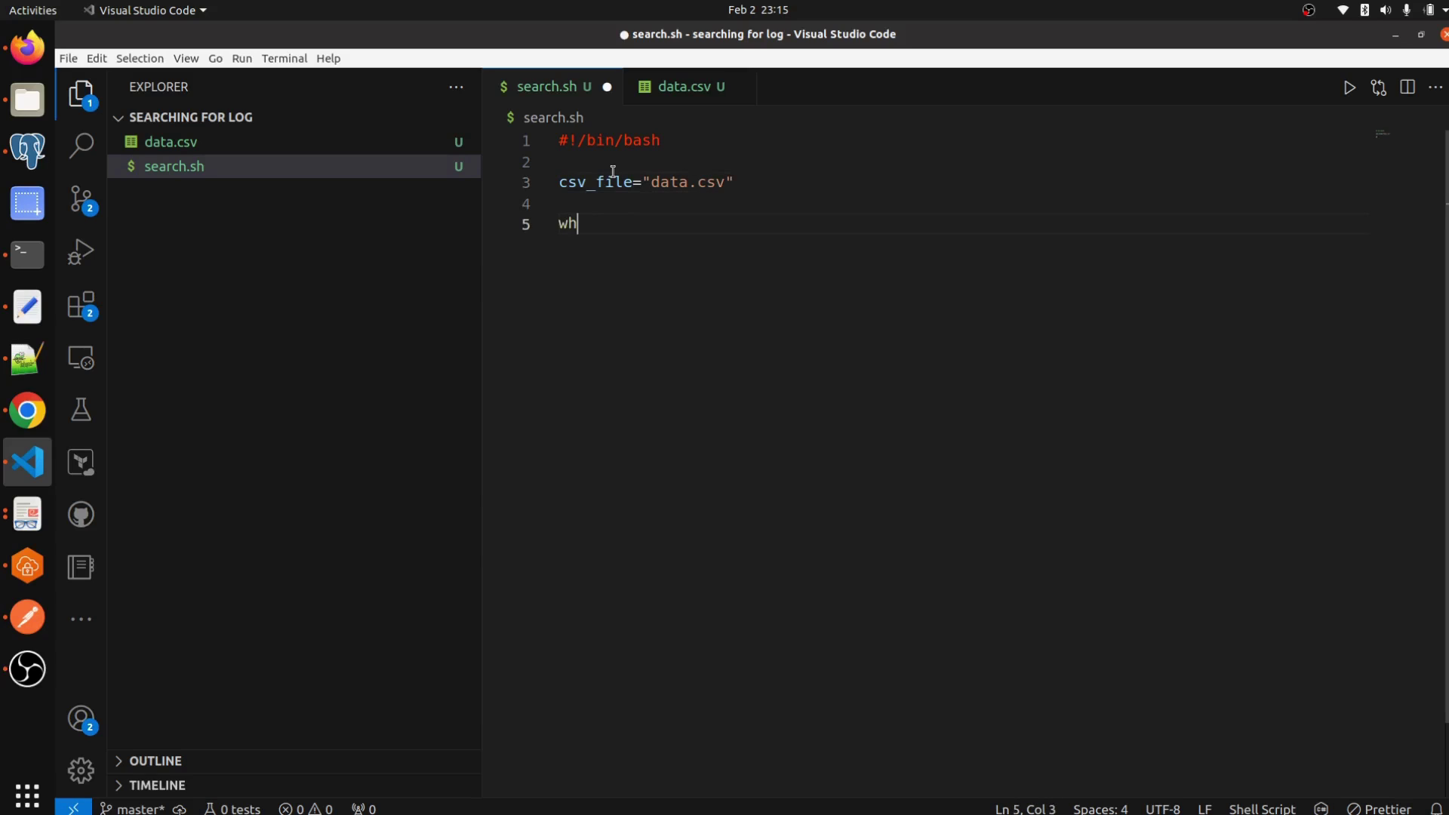
type("ile ")
type("I")
type("FS")
type("=")
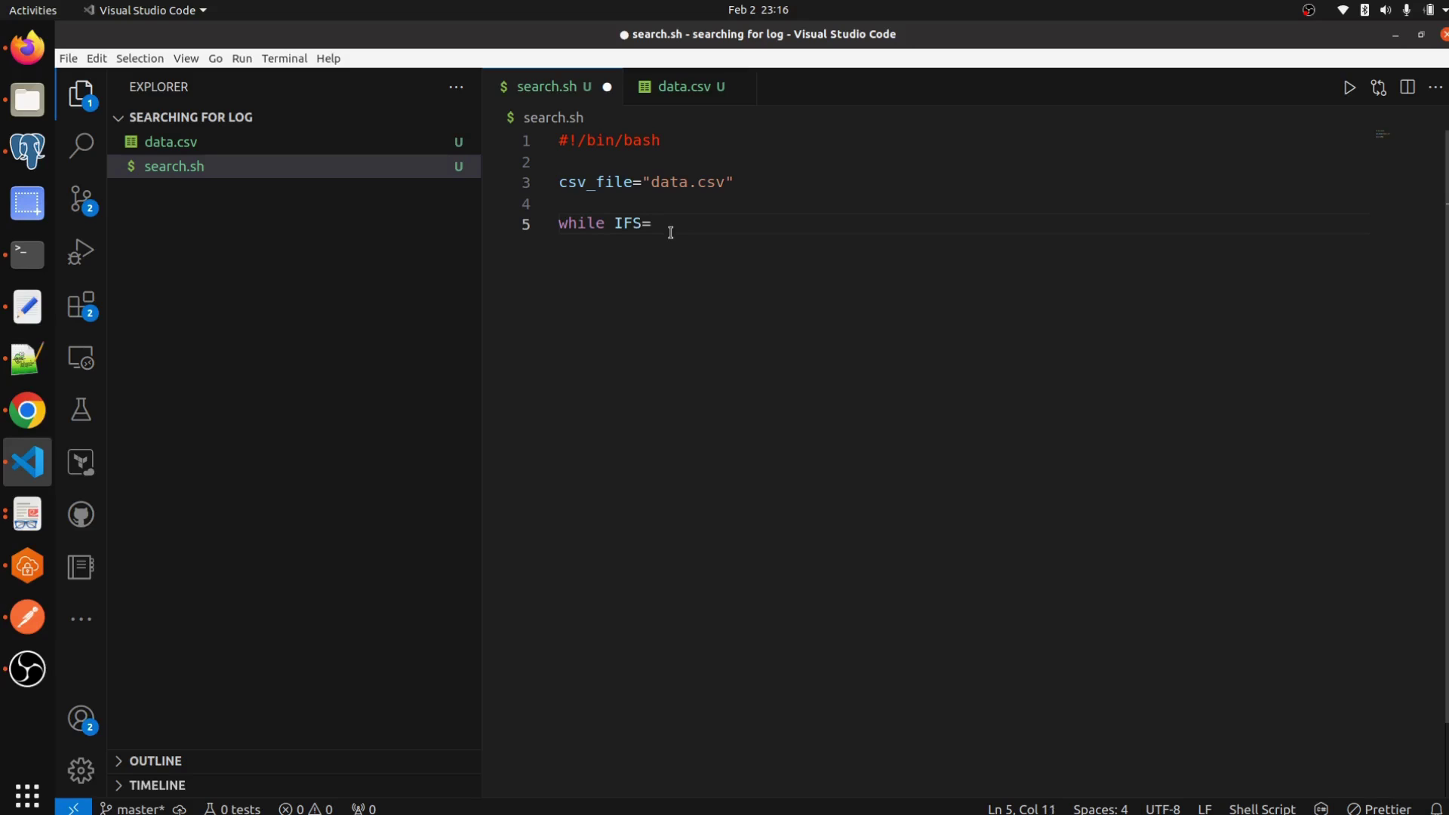
type("',")
type("'")
type(" read ")
type("-r ")
type("col")
type("1 co")
type("l2 ")
type("col3")
type(";")
type(" do")
Copy the Column1: $col1 label to the end of the echo line and renumber it Column2: $col2.
key("Return")
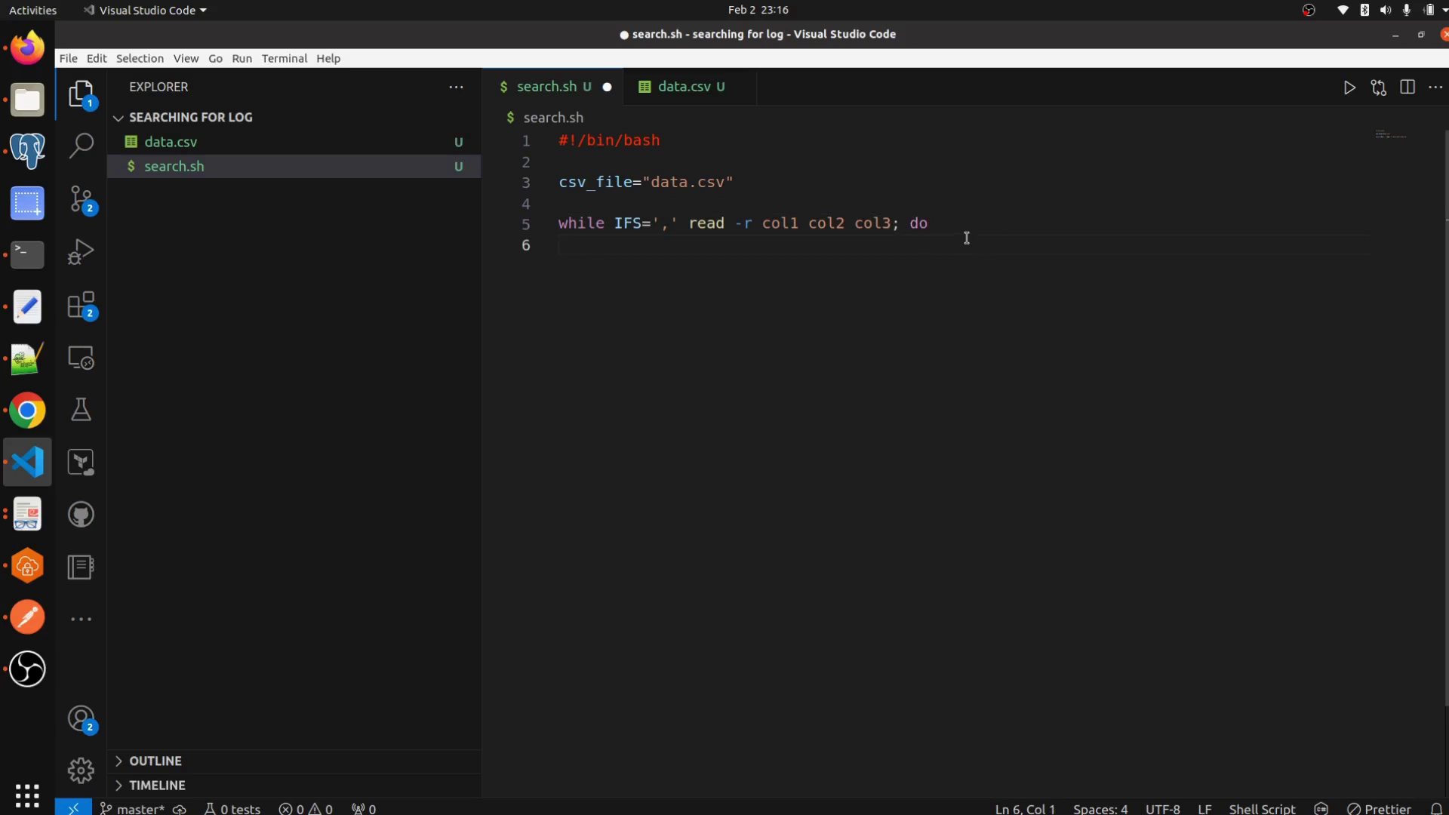
type("ec")
type("ho ")
type("\"")
type("C")
type("olum")
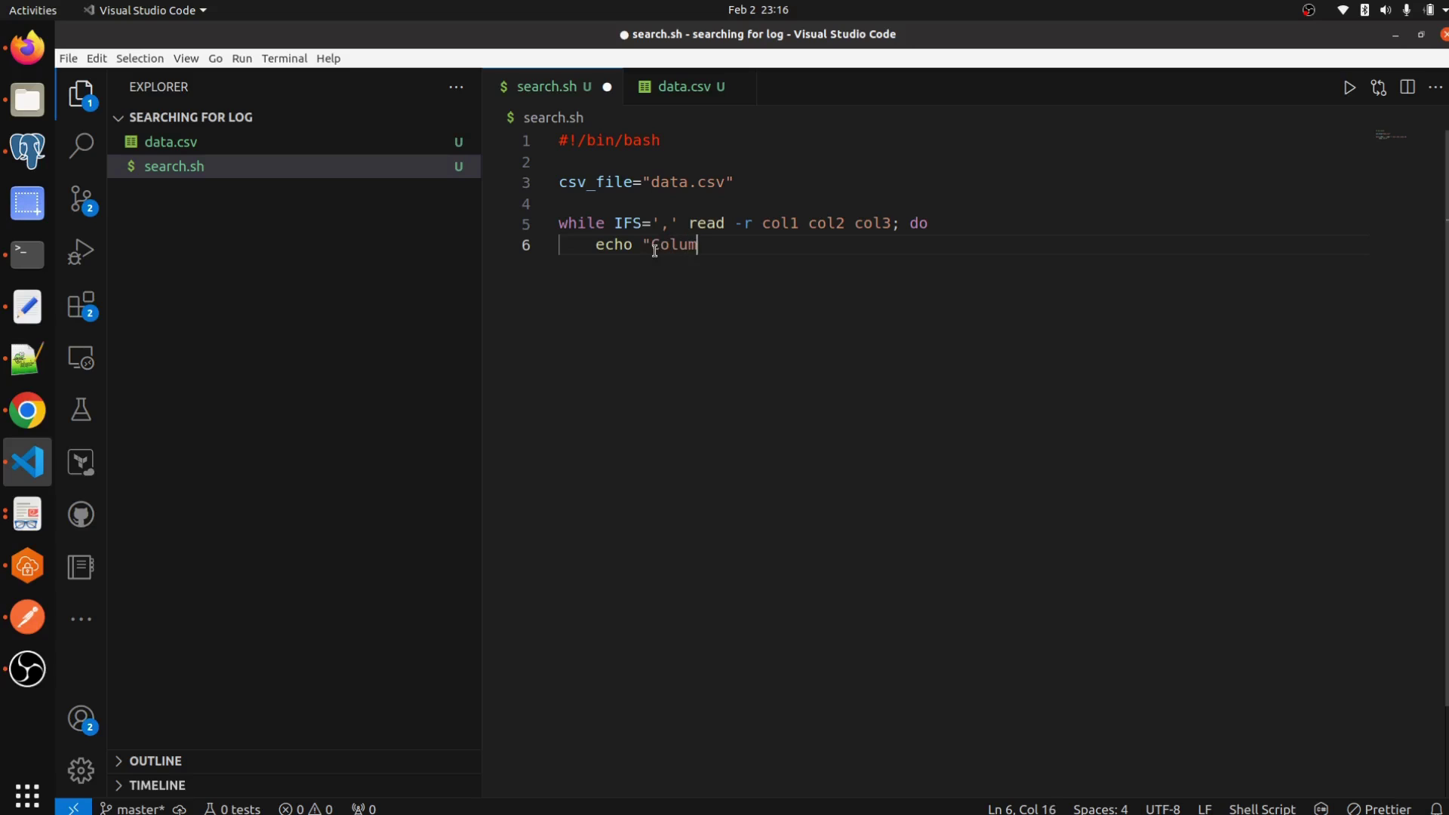
type("n")
type("1: ")
type("$c")
type("ol")
type("1")
type(",")
left_click_drag(780, 246, 650, 246)
key("ctrl+c")
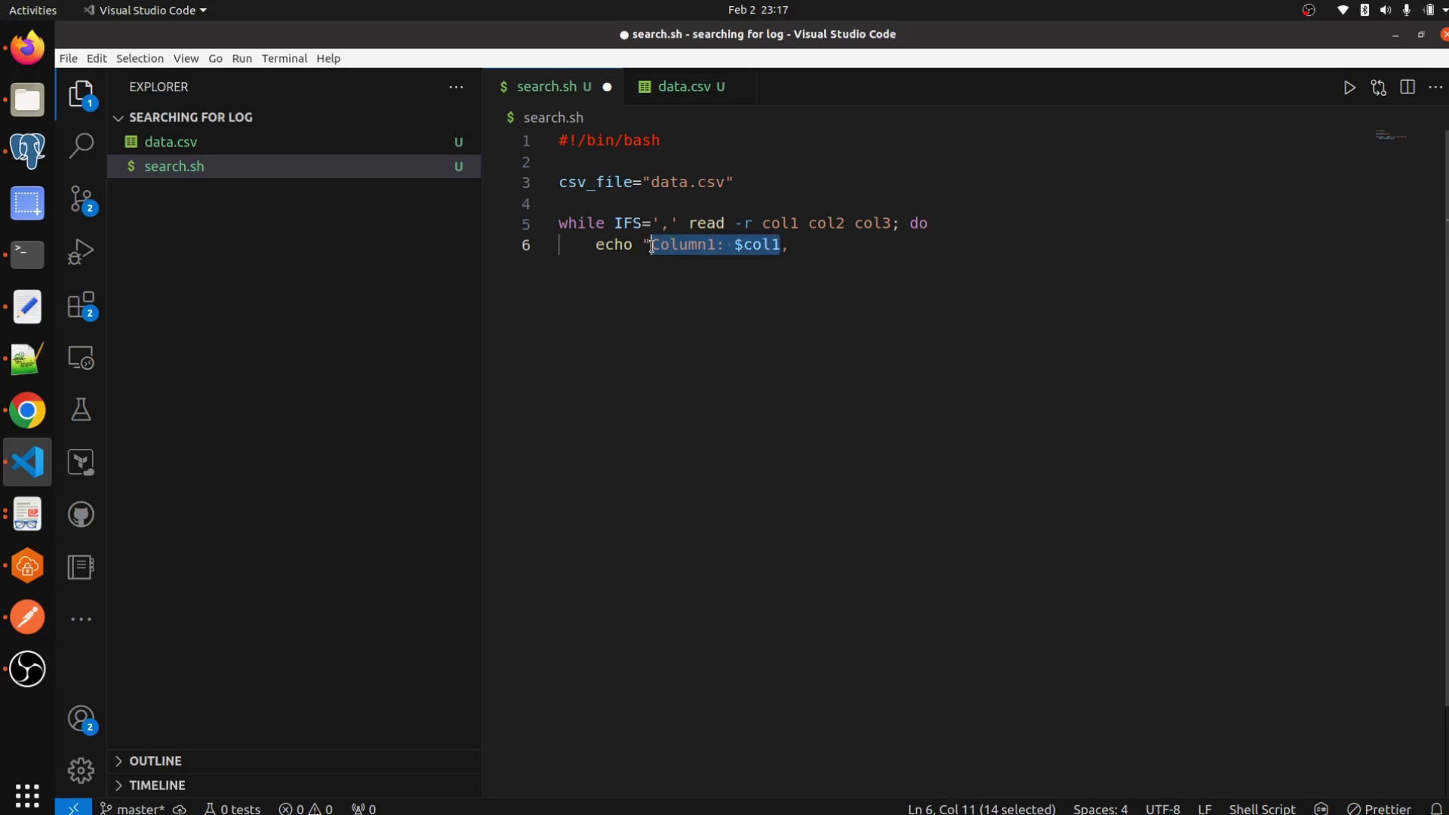
left_click(830, 247)
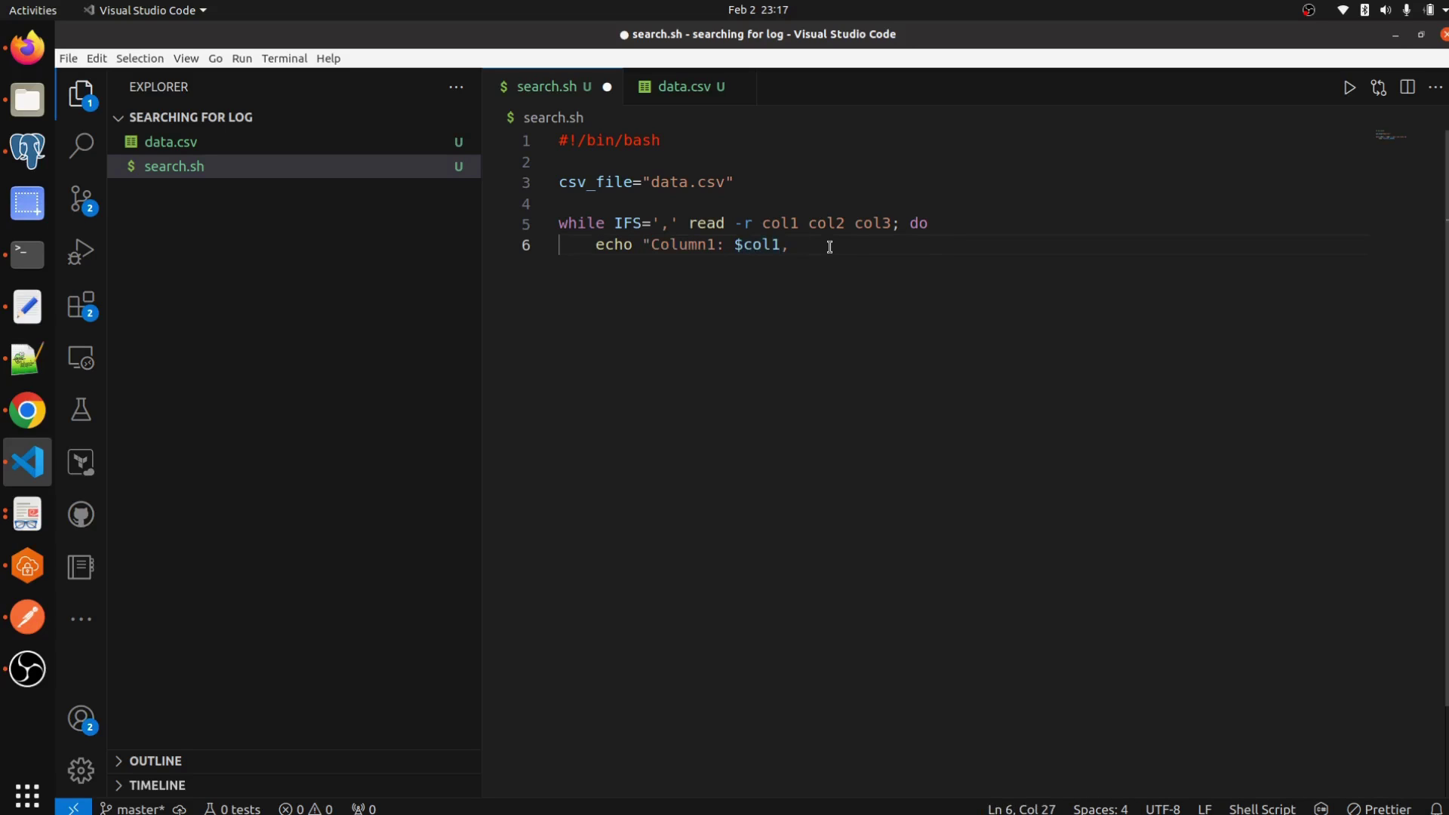
key("ctrl+v")
left_click(861, 245)
key("BackSpace")
type("2")
left_click(931, 244)
key("BackSpace")
type("2")
type(",")
Paste one more label at the end and renumber it Column3: $col3.
key("ctrl+v")
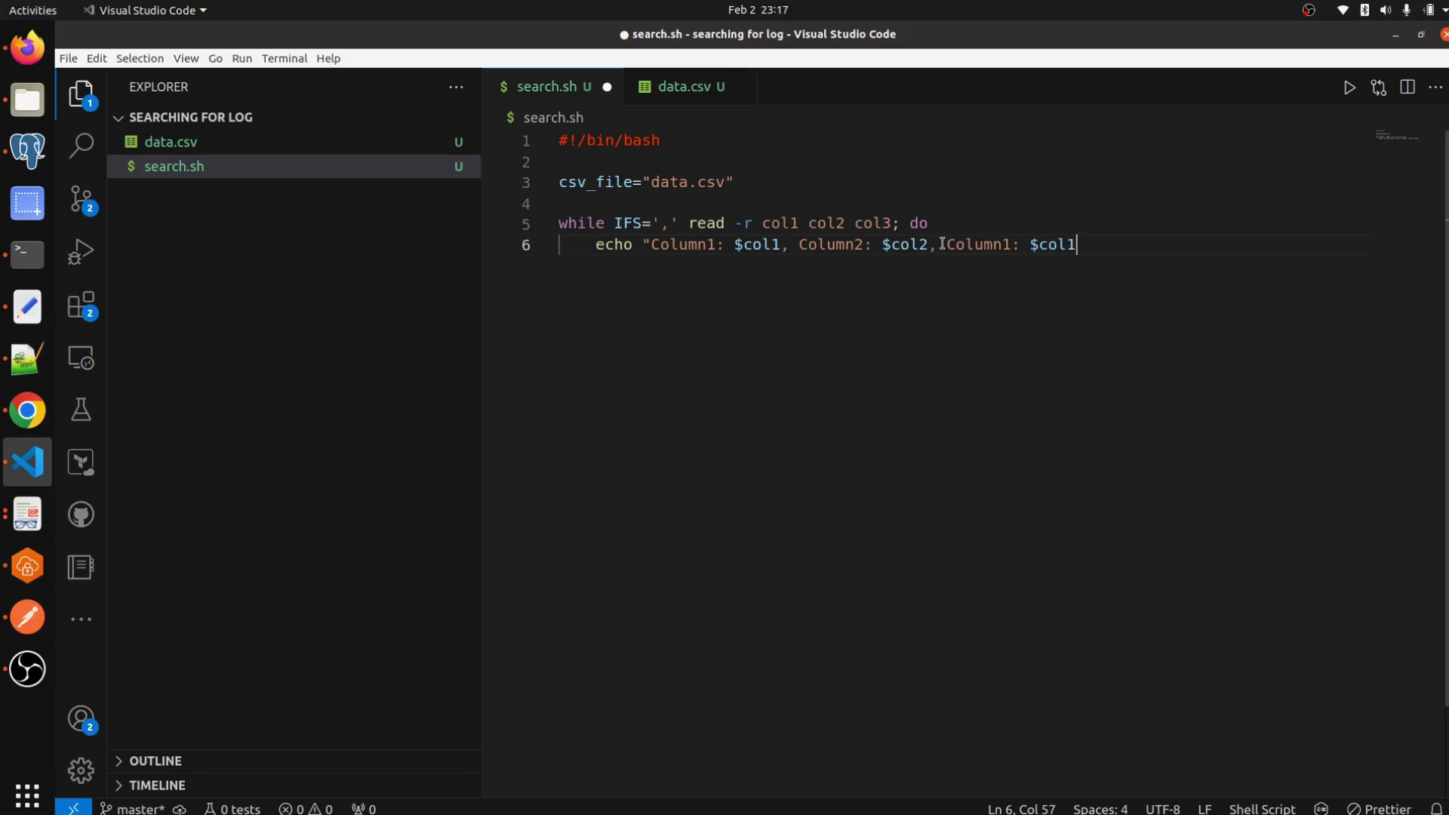
left_click(1010, 245)
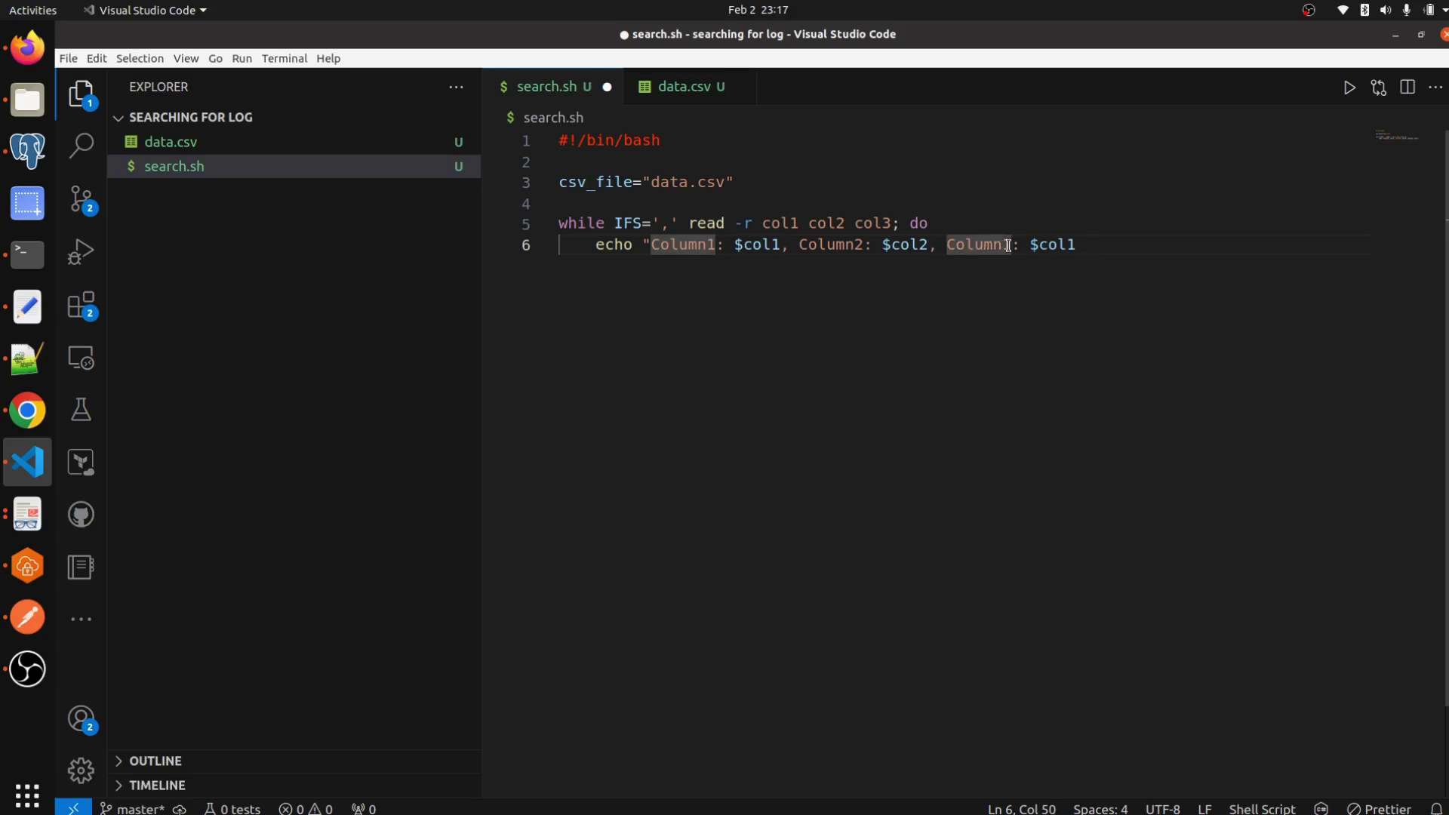
key("BackSpace")
type("3")
left_click(1080, 245)
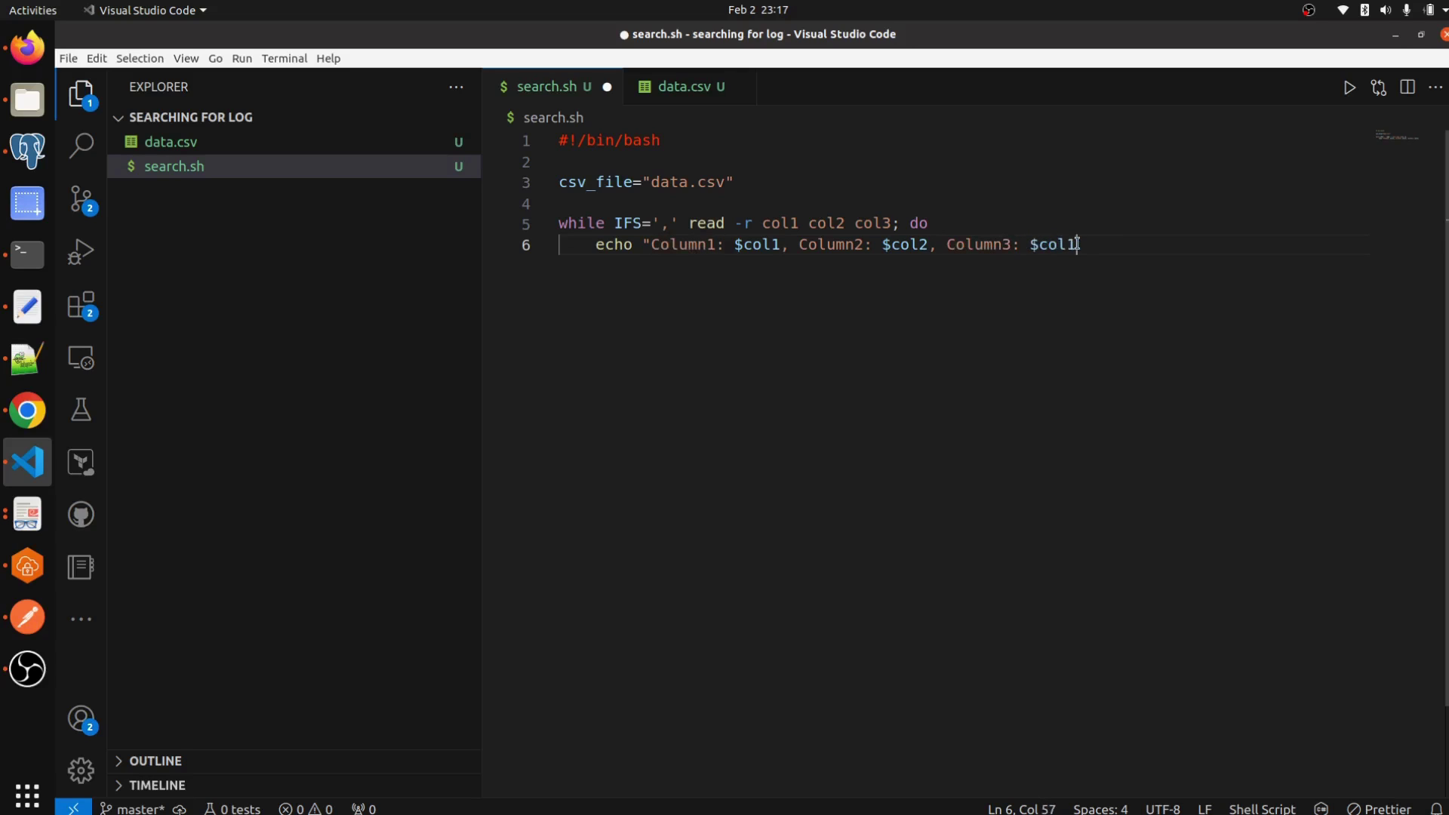
key("BackSpace")
type("3")
type("\"")
Add an unindented line 7 reading done < "$csv_file" via autocomplete, then save search.sh.
key("Return")
key("Left")
key("Left")
key("Left")
key("Left")
type("done")
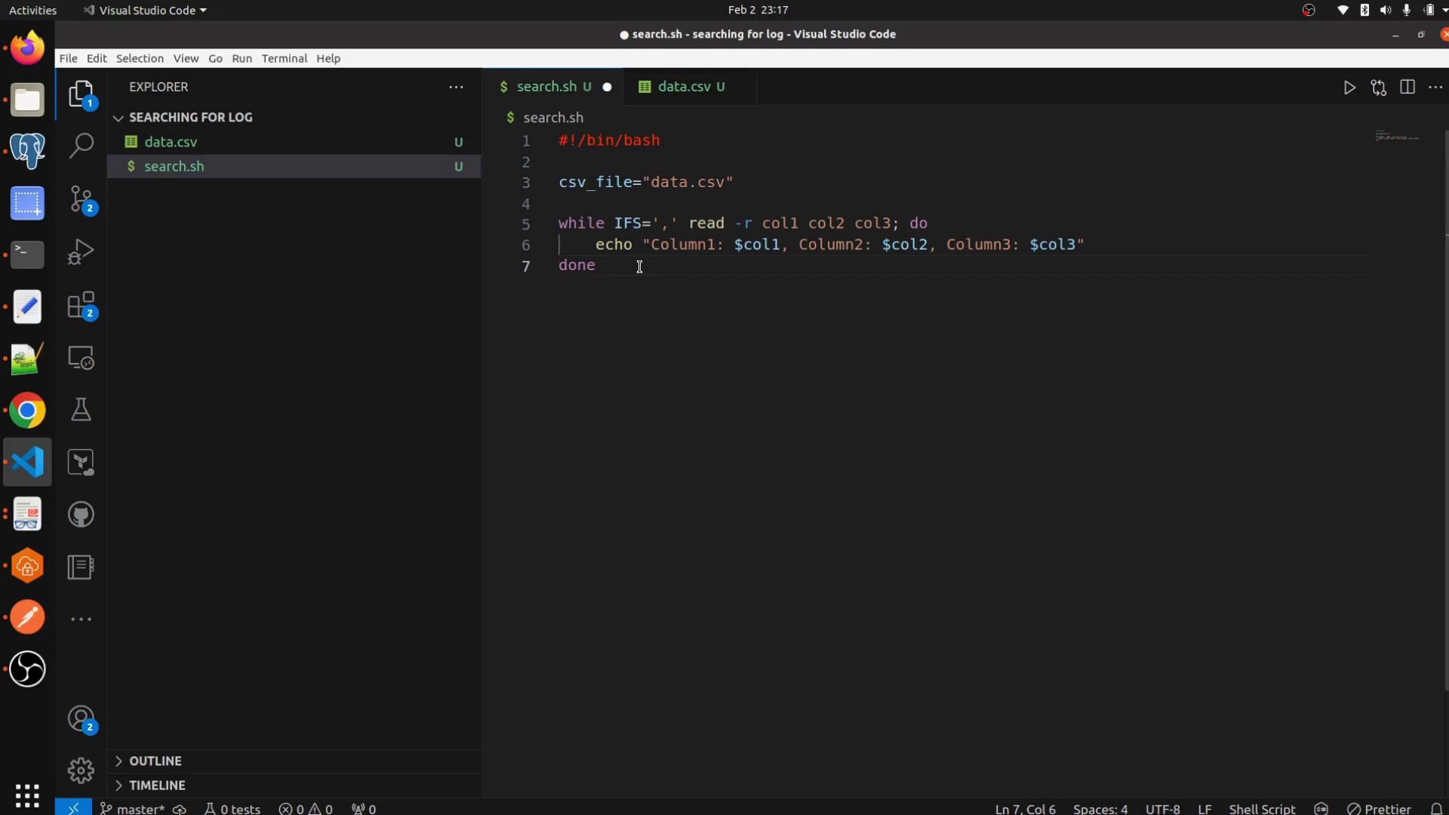
type("<")
type(" $")
type("c")
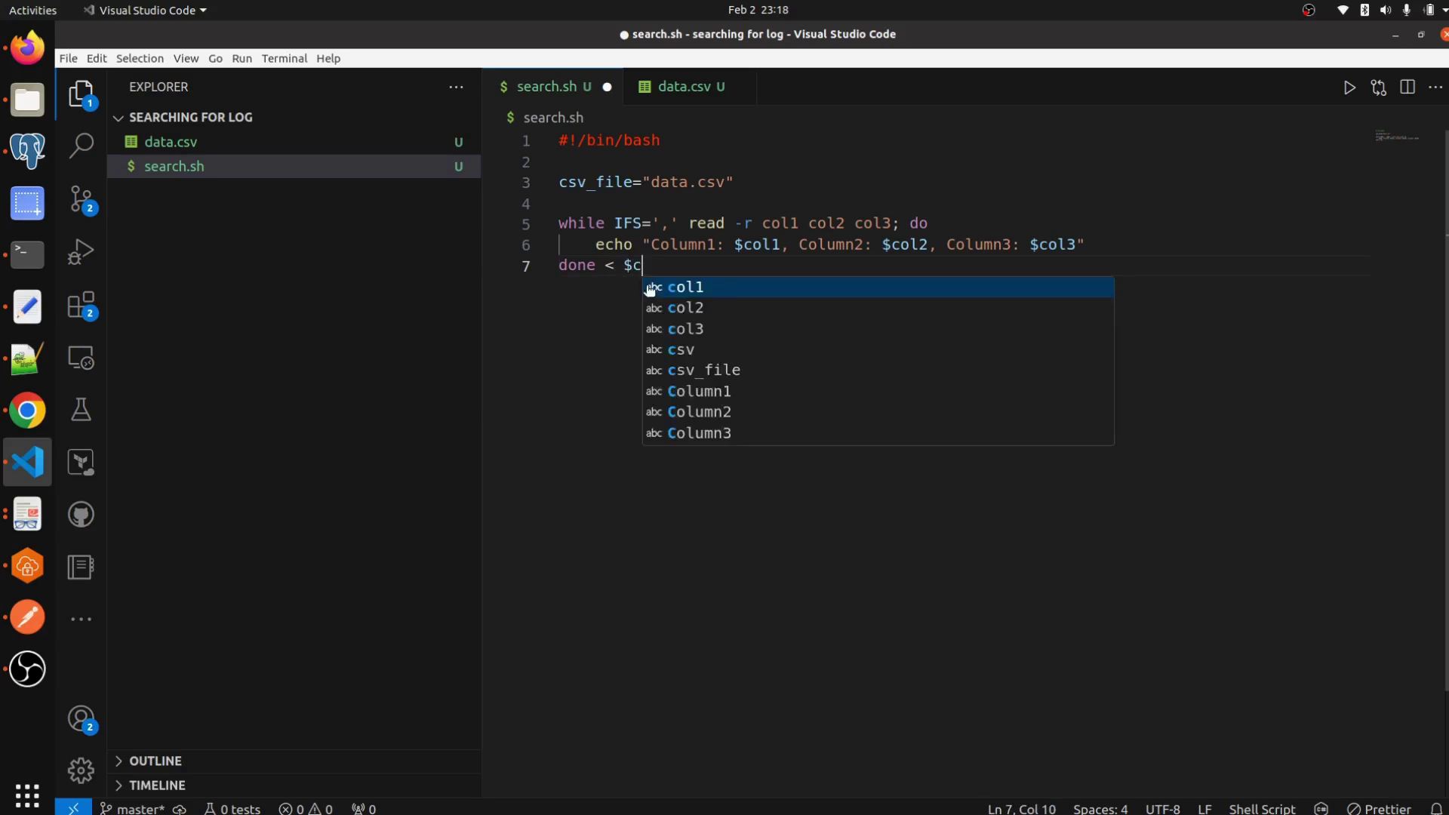
type("sv")
left_click(752, 308)
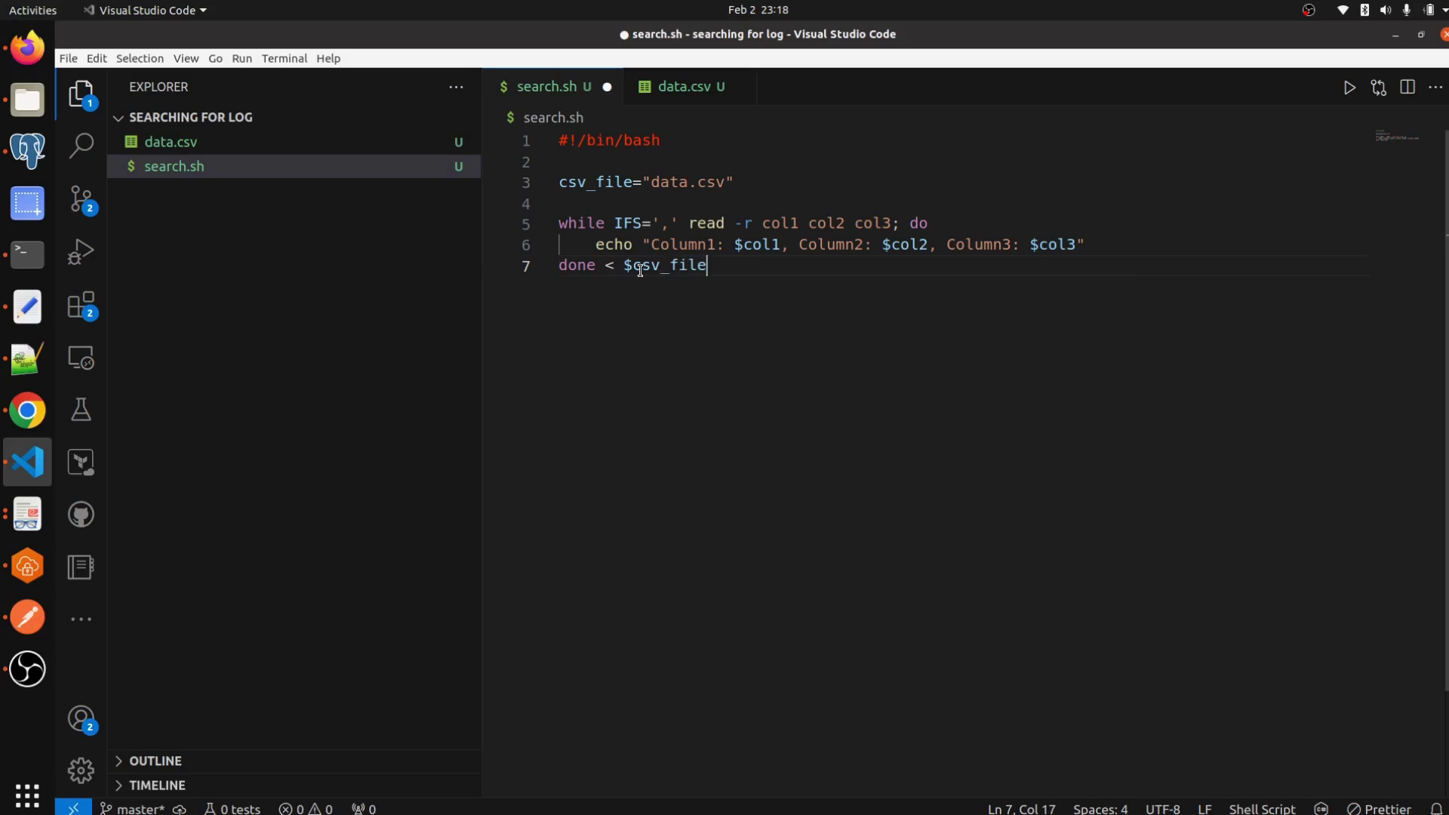
left_click(624, 265)
type("\"")
left_click(717, 265)
type("\"")
type("\"")
key("ctrl+s")
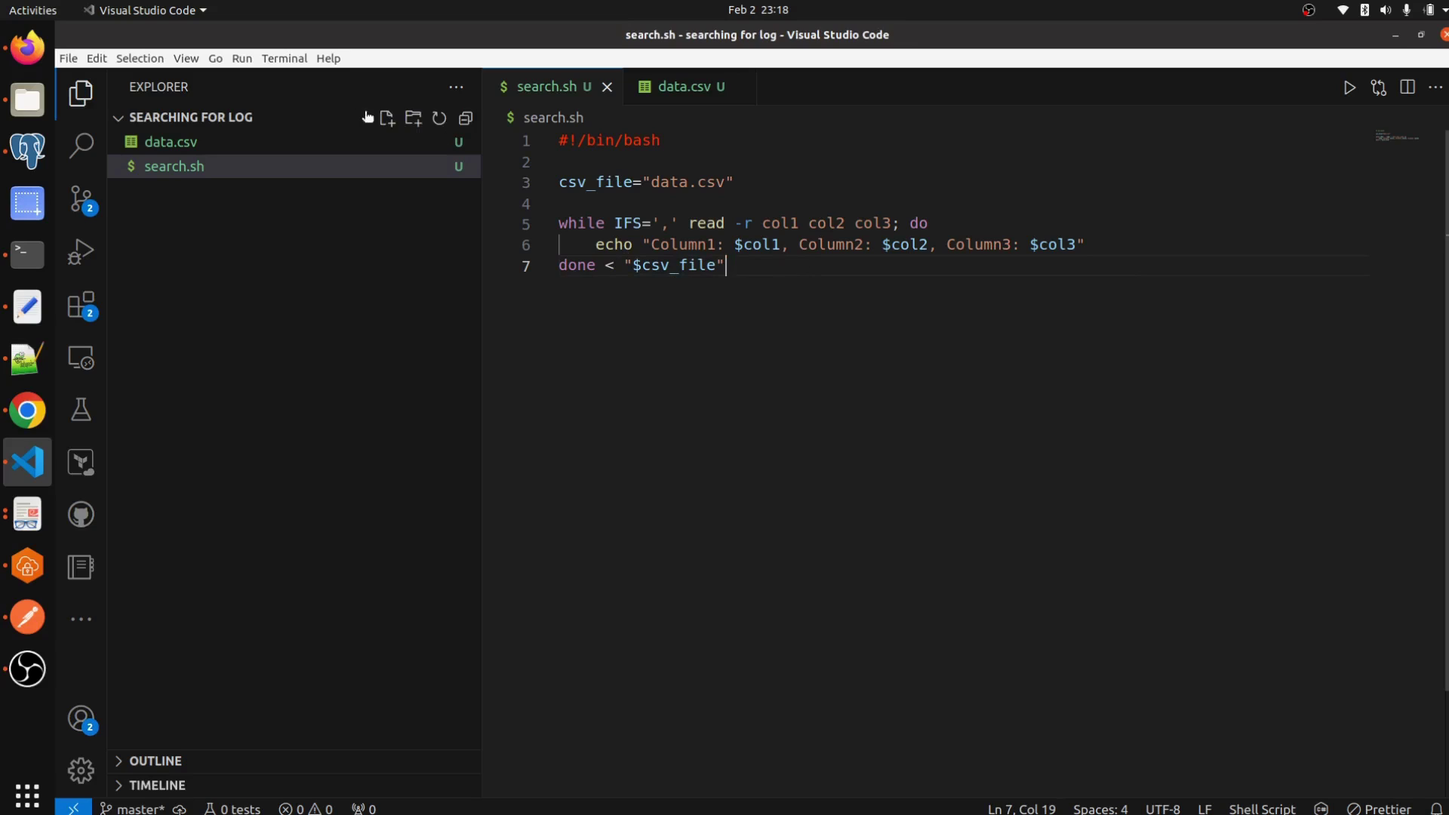
left_click(272, 149)
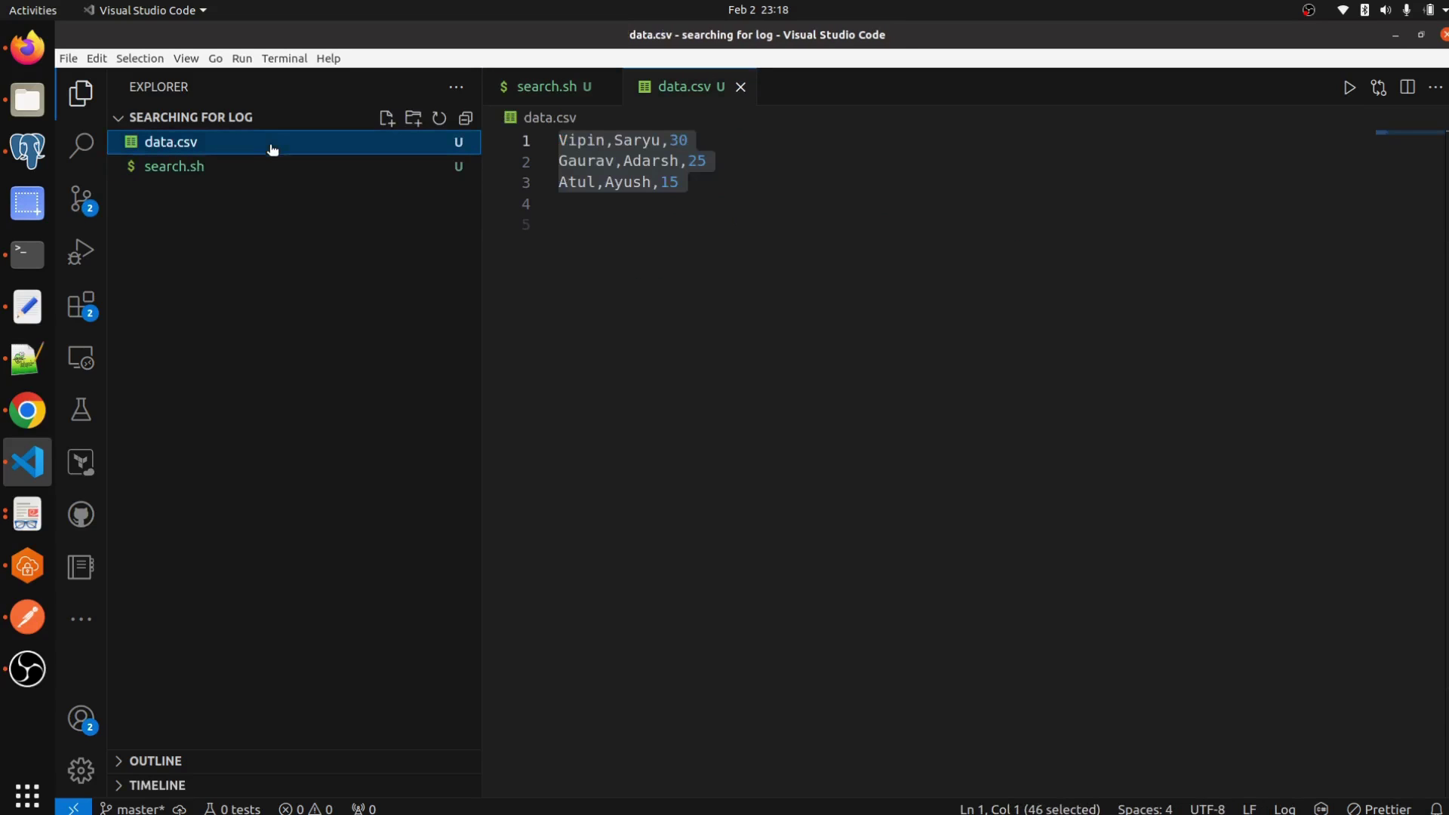
left_click(723, 184)
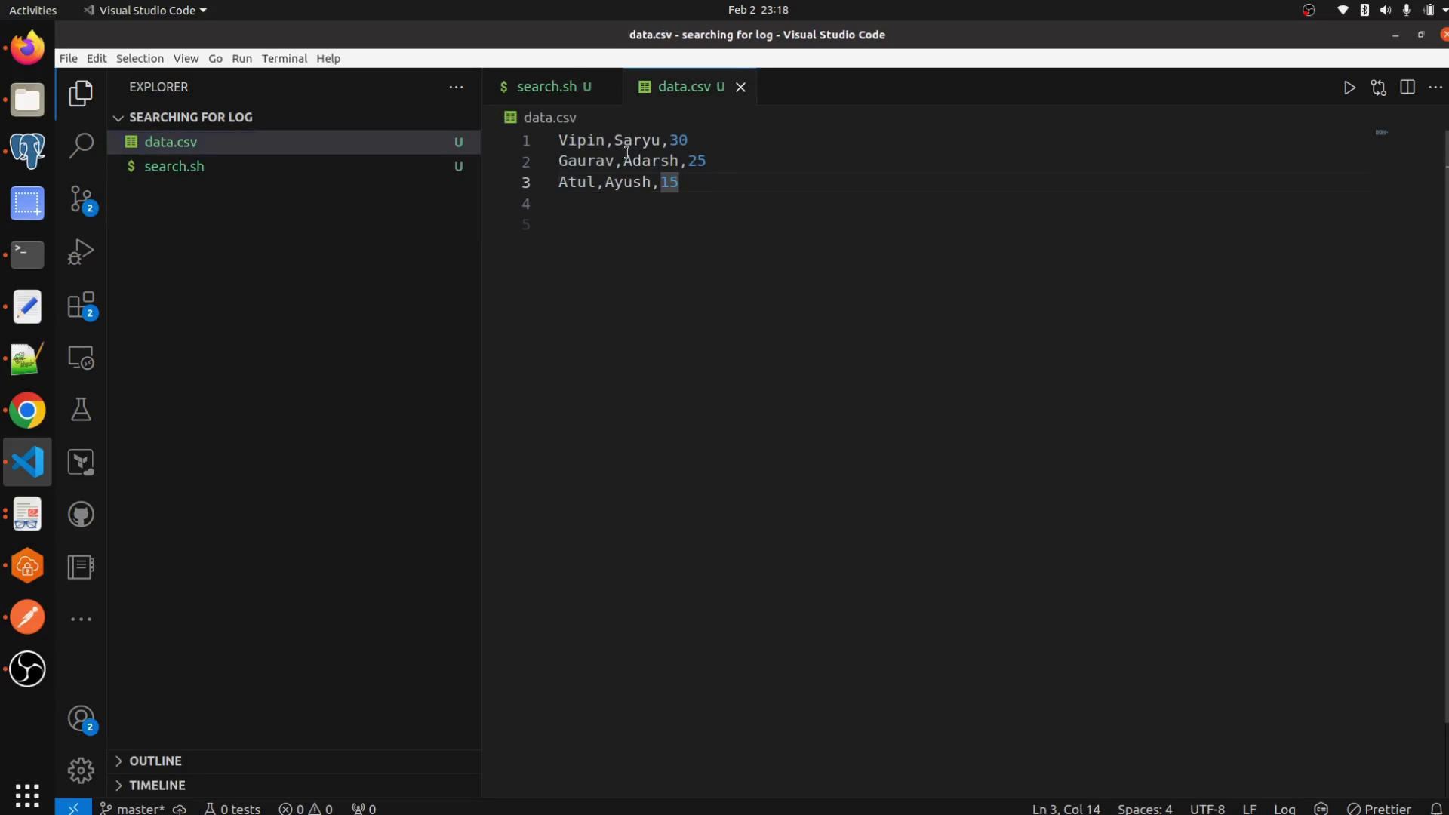
left_click(716, 200)
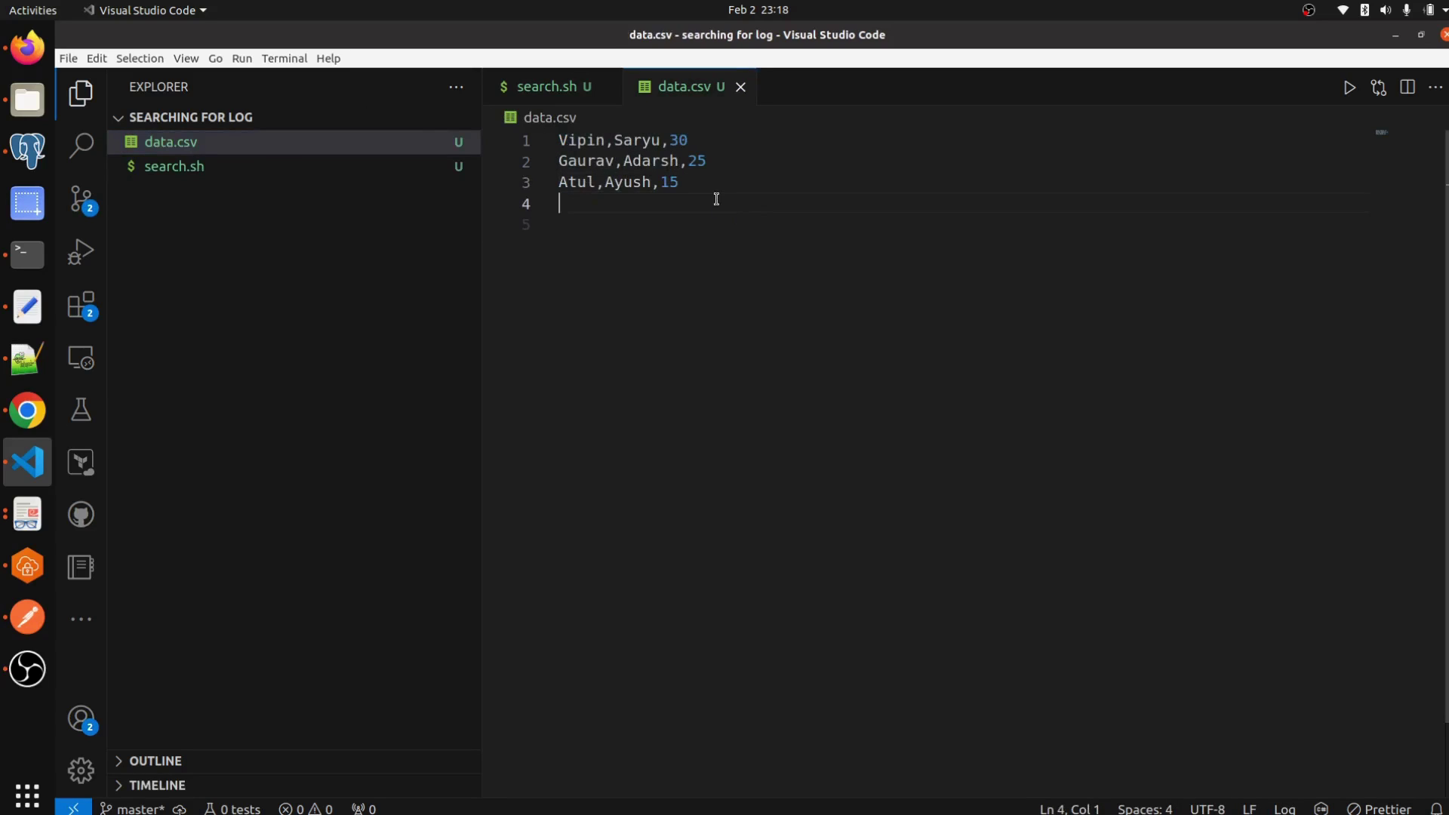
left_click(239, 165)
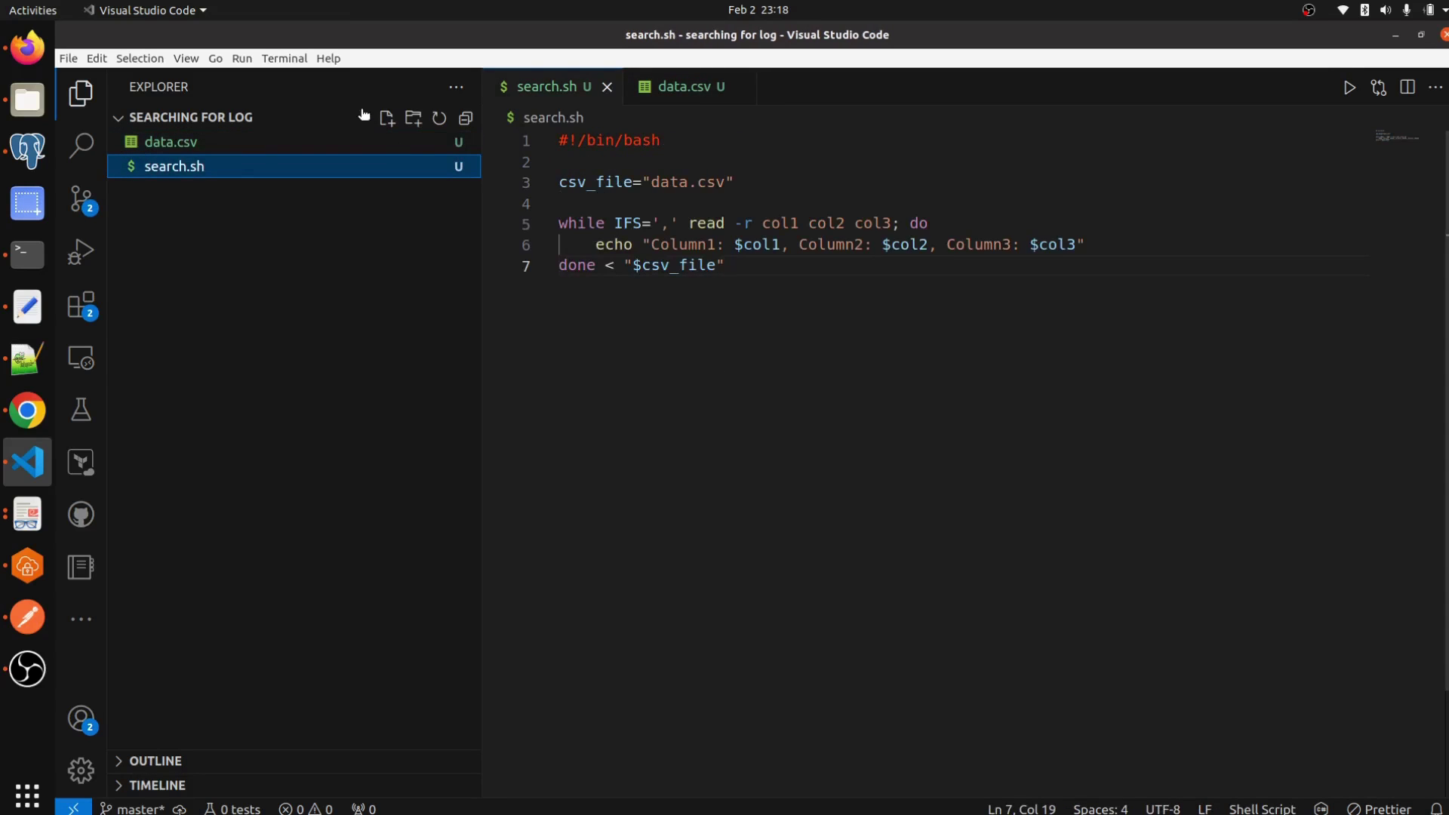
Open a new integrated terminal and run ./search.sh to print the labelled data.csv rows.
left_click(284, 59)
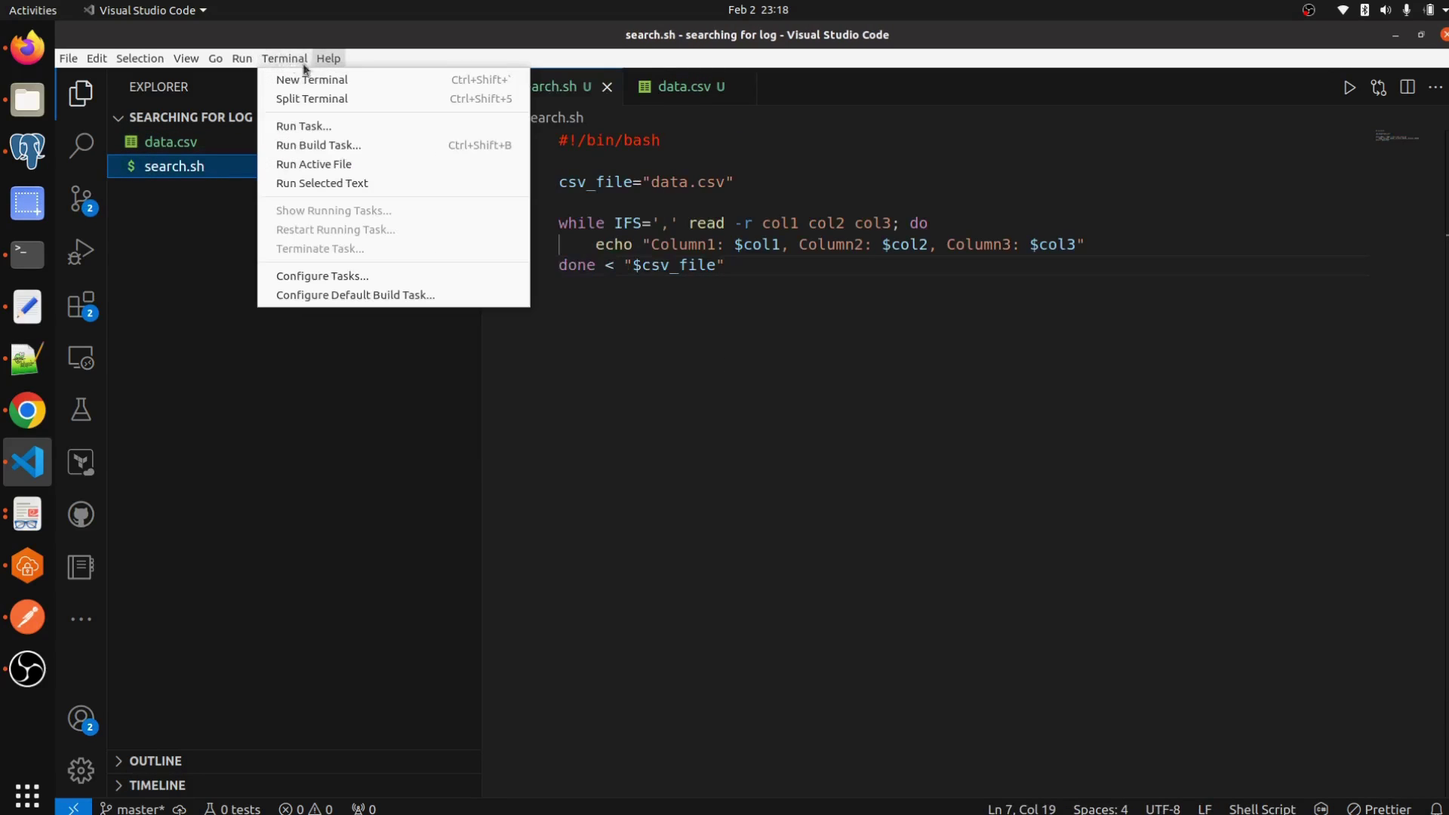
left_click(301, 79)
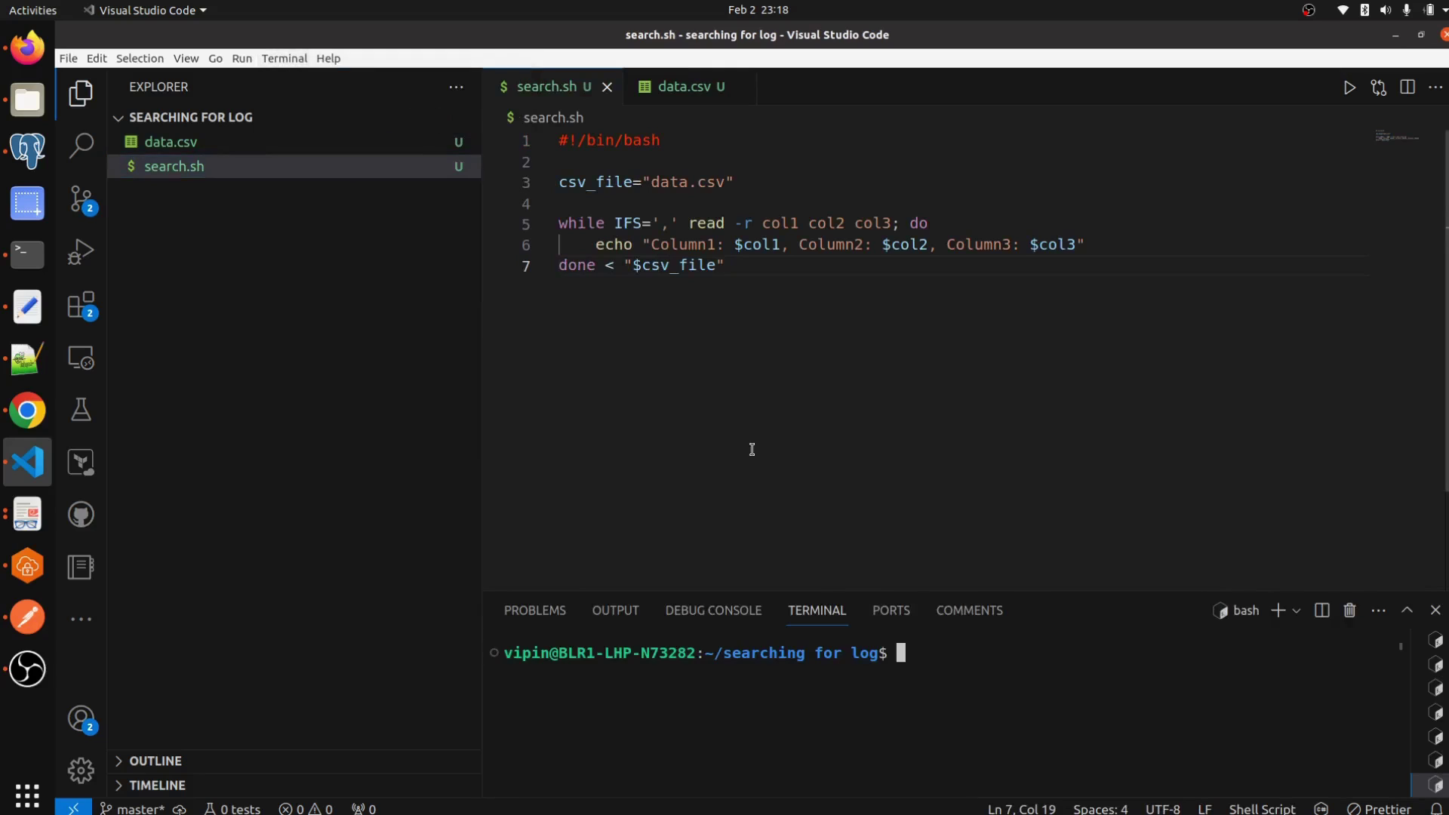
left_click(913, 653)
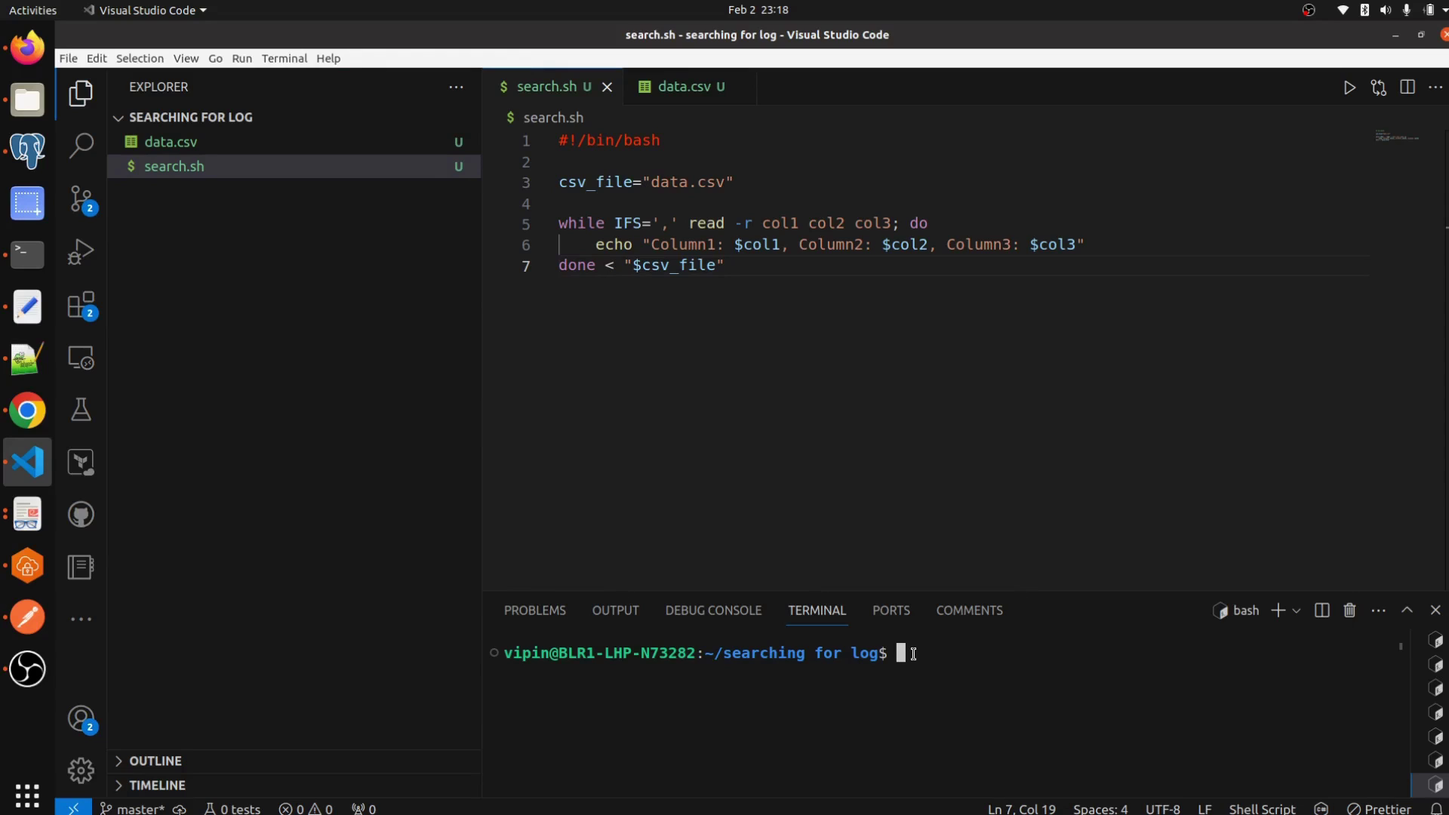
type(".")
type("/sea")
type("rch.s")
type("h")
key("Return")
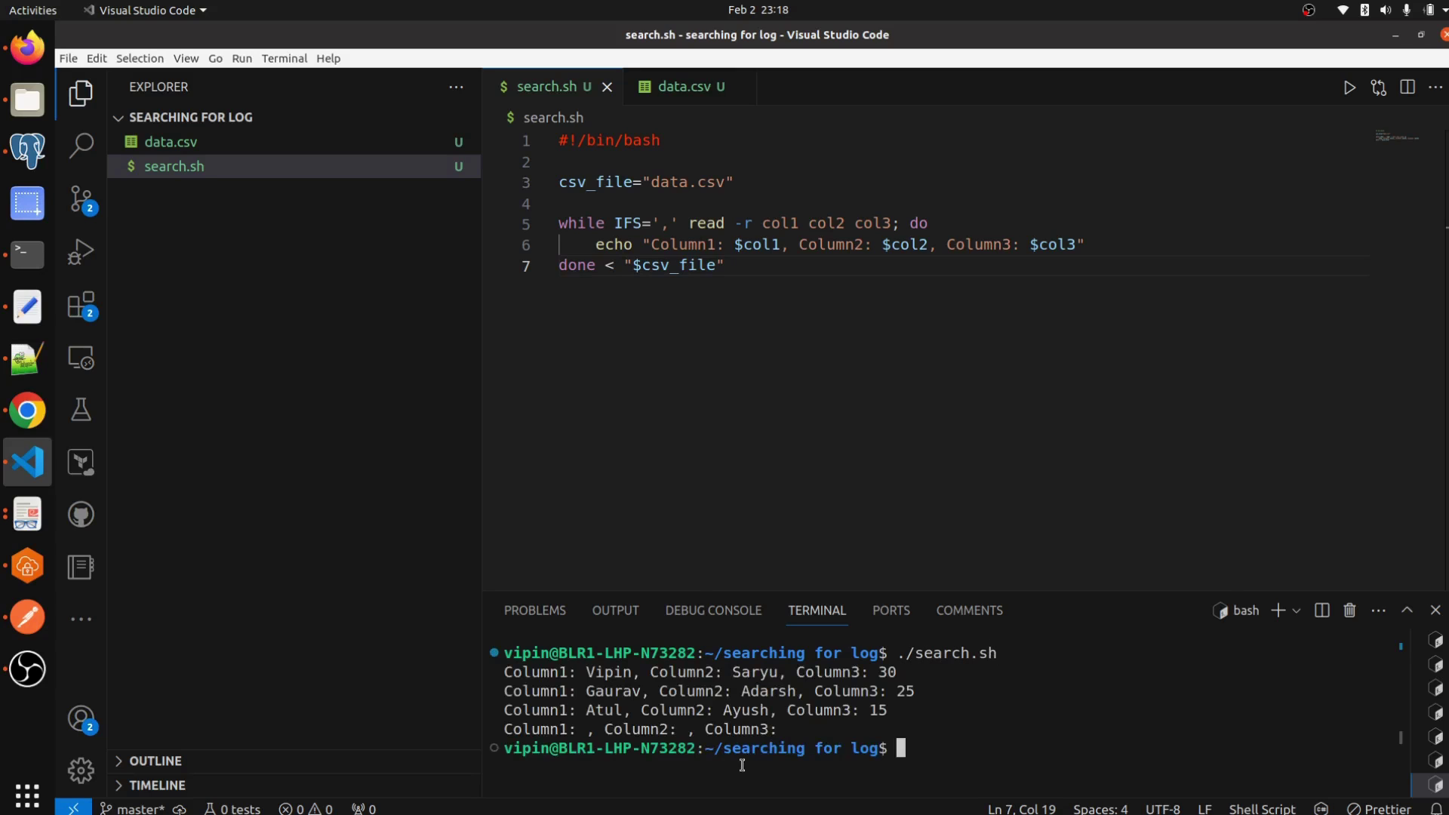